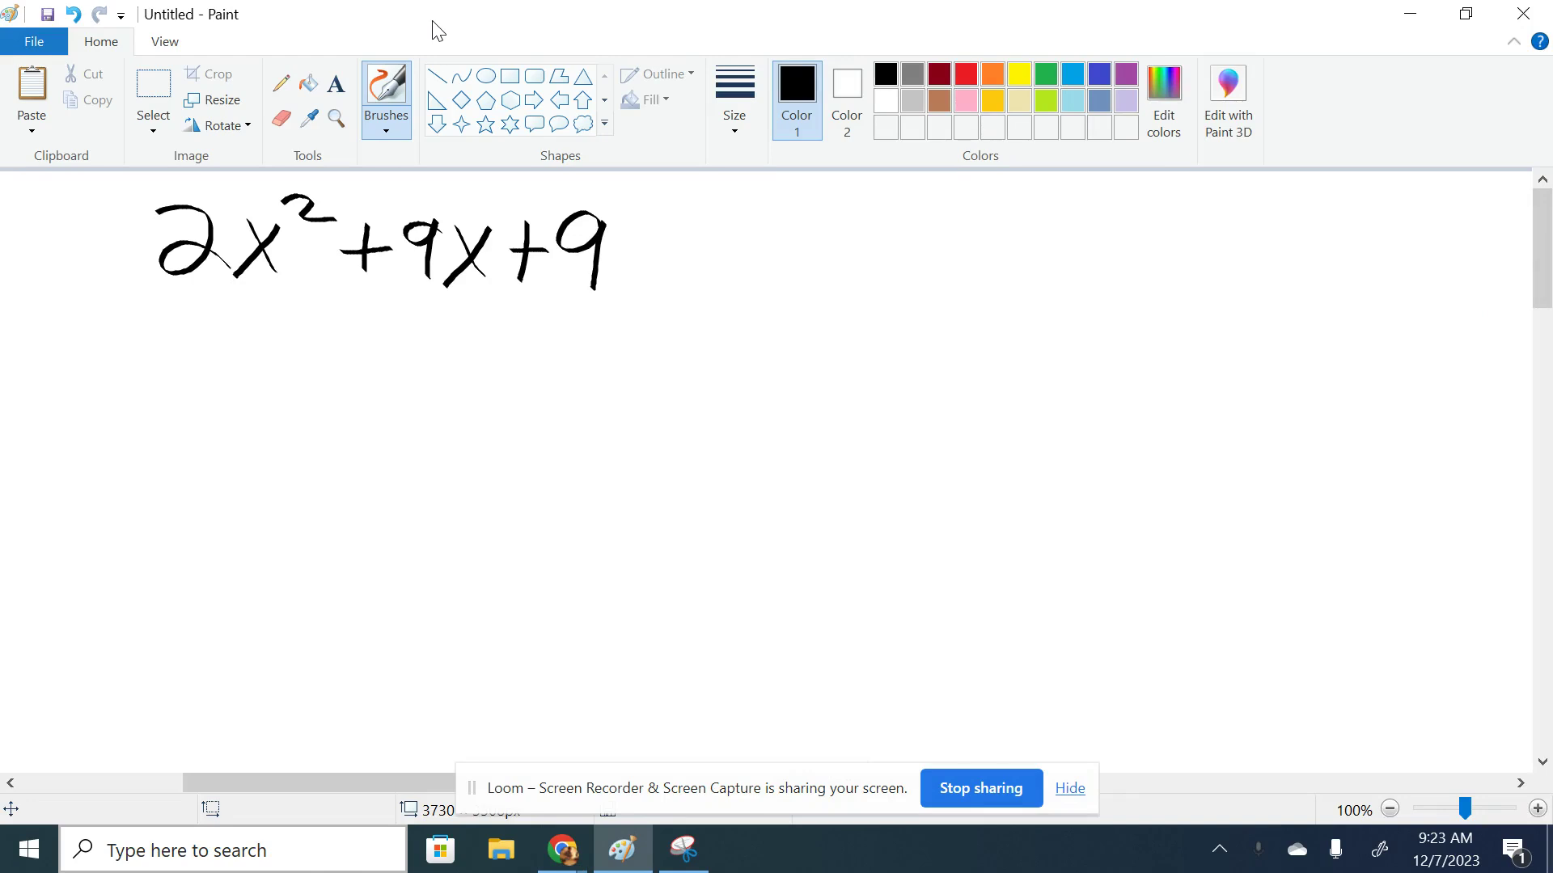
Draw two side-by-side square tiles right of 2x²+9x+9, each labelled x²
mouse_move(807, 253)
left_mouse_down()
mouse_move(803, 342)
mouse_move(901, 333)
mouse_move(904, 241)
mouse_move(898, 330)
left_mouse_up()
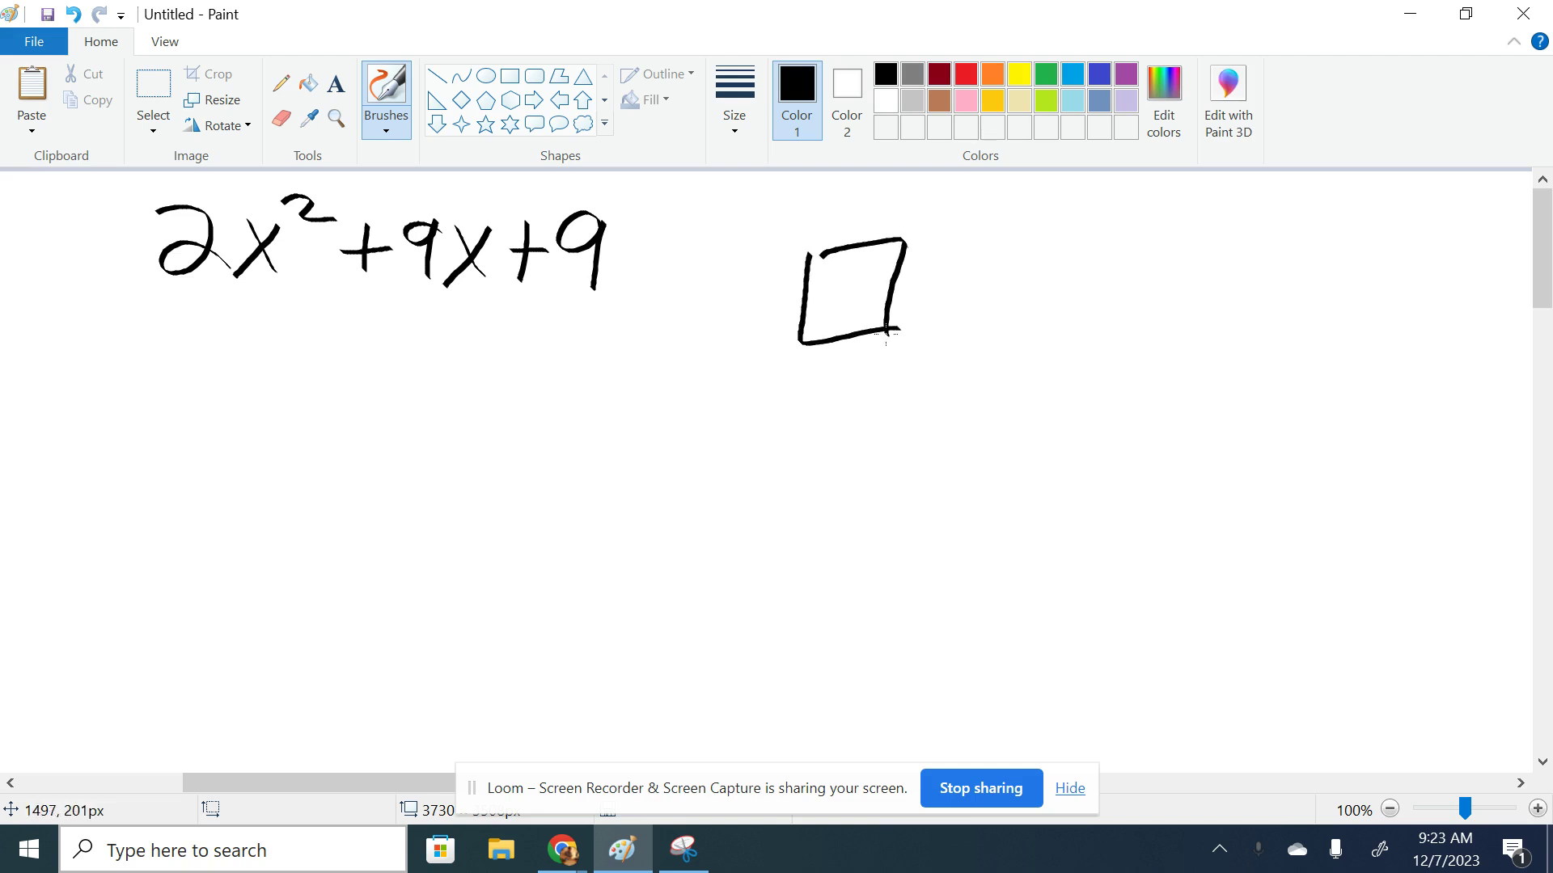
left_click_drag(908, 245, 1000, 242)
mouse_move(1000, 242)
left_mouse_down()
mouse_move(1005, 337)
mouse_move(892, 332)
left_mouse_up()
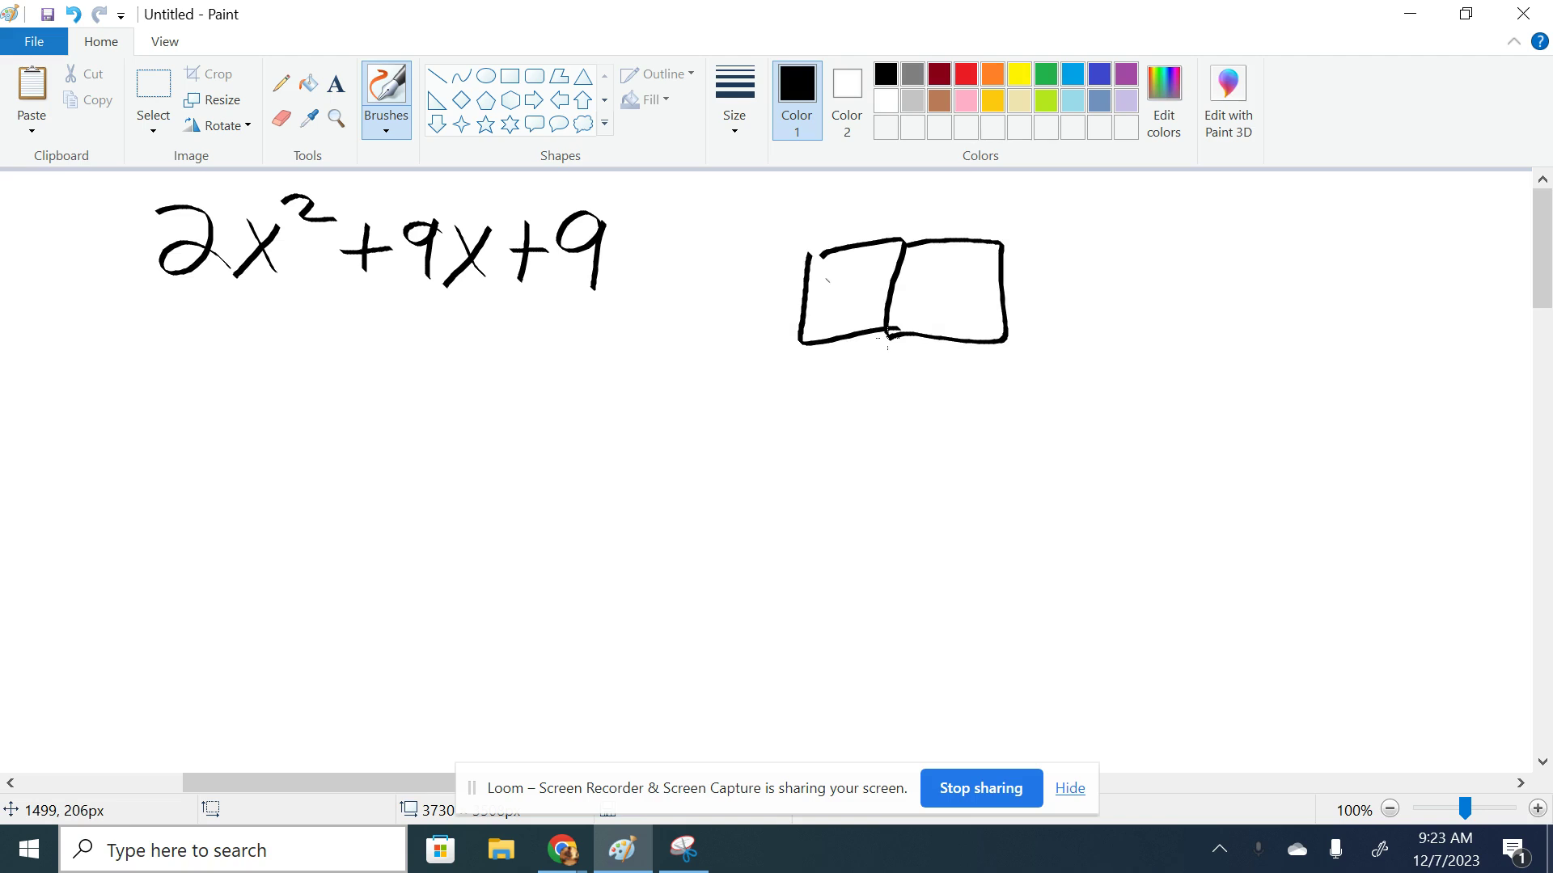
mouse_move(827, 279)
left_mouse_down()
mouse_move(861, 311)
mouse_move(831, 313)
mouse_move(888, 276)
mouse_move(956, 317)
mouse_move(929, 319)
left_mouse_up()
left_click_drag(963, 267, 987, 282)
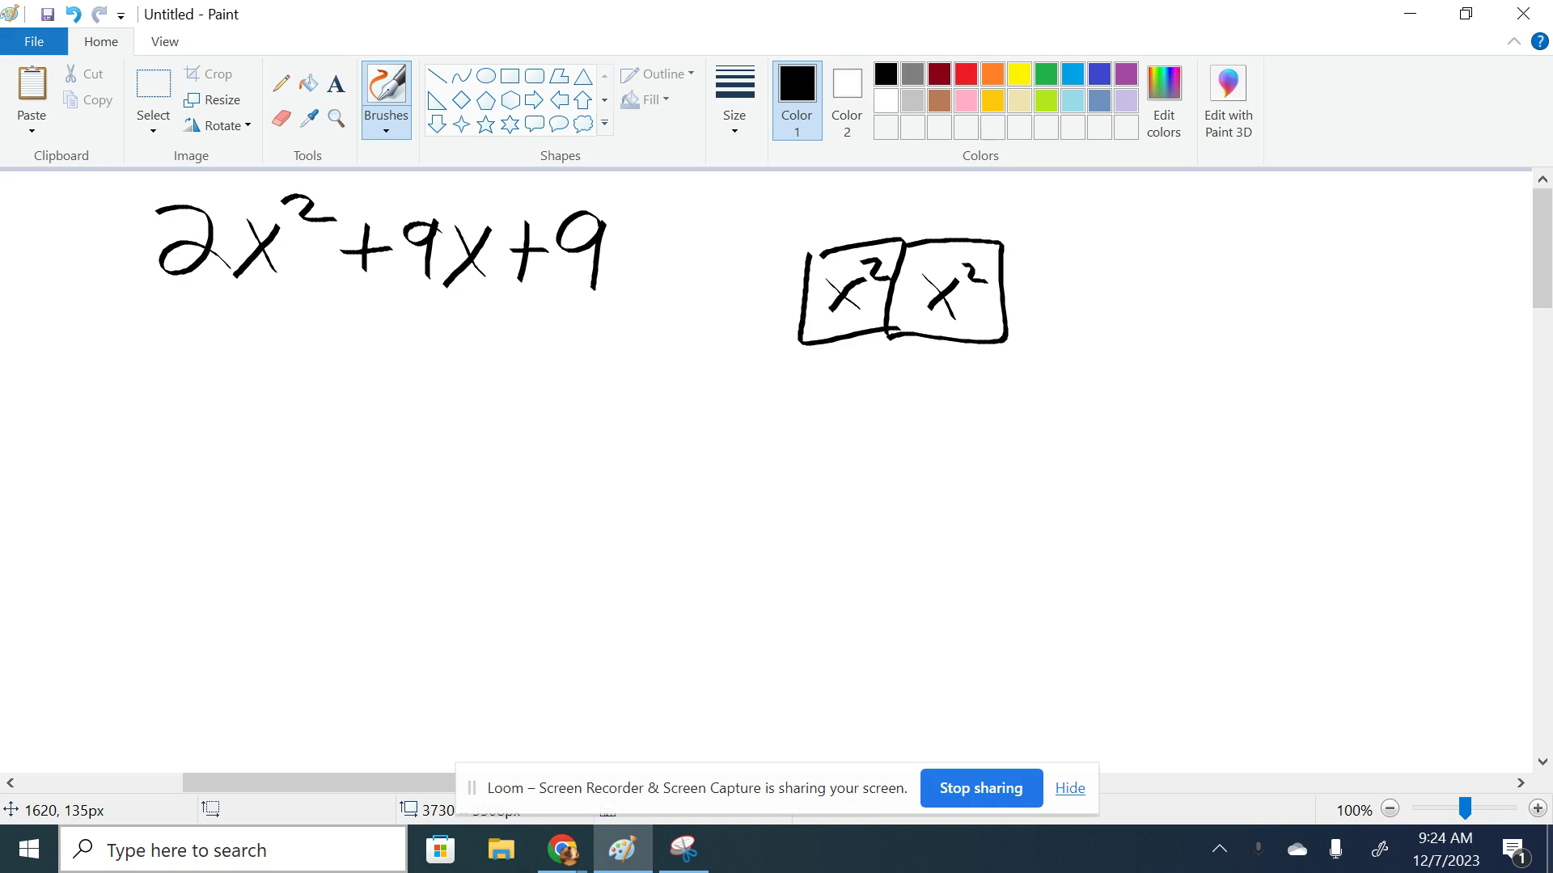
Draw a large X, mark the C term in red, and write 18x² on top and 9x below; return to black
left_click_drag(173, 361, 328, 615)
left_click_drag(360, 369, 140, 618)
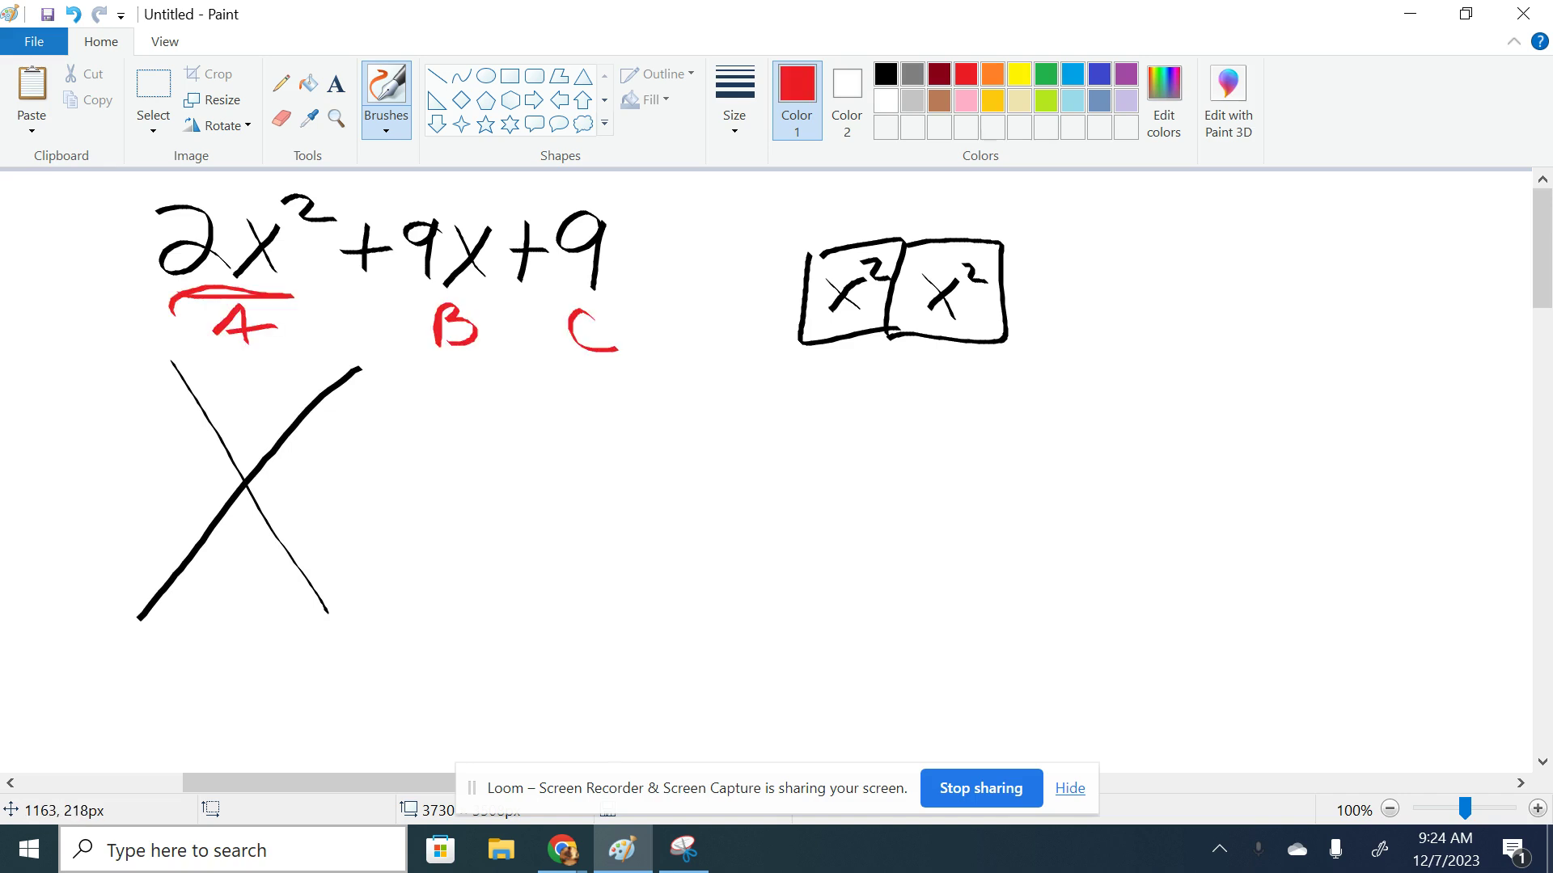
left_click_drag(548, 301, 643, 291)
mouse_move(208, 369)
left_mouse_down()
mouse_move(208, 403)
mouse_move(289, 409)
mouse_move(262, 414)
mouse_move(307, 356)
mouse_move(328, 368)
left_mouse_up()
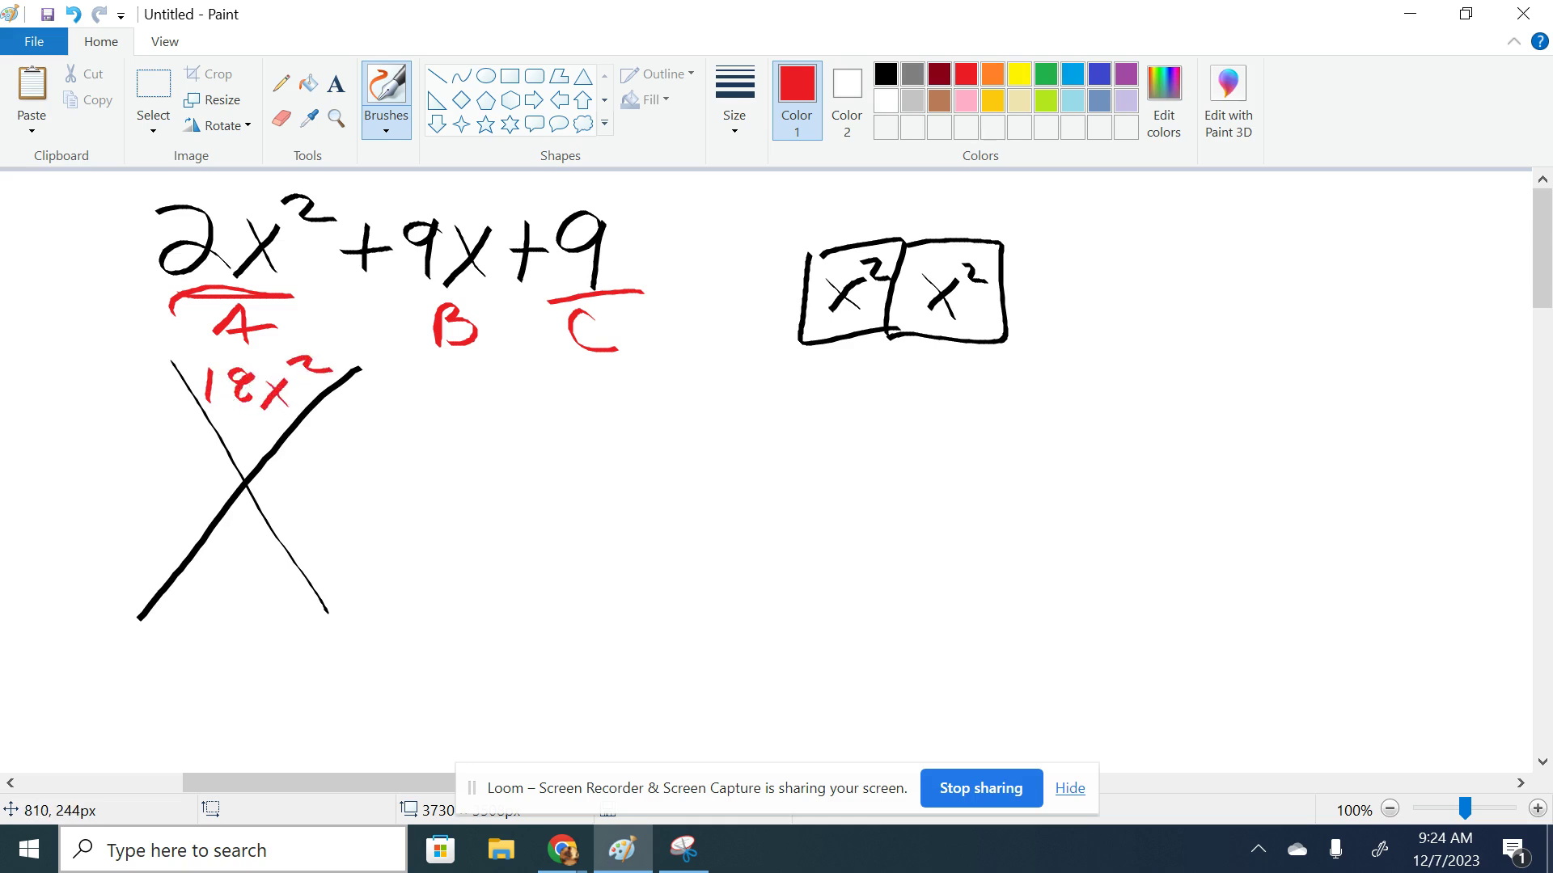
mouse_move(210, 566)
left_mouse_down()
mouse_move(209, 612)
mouse_move(264, 616)
mouse_move(230, 616)
left_mouse_up()
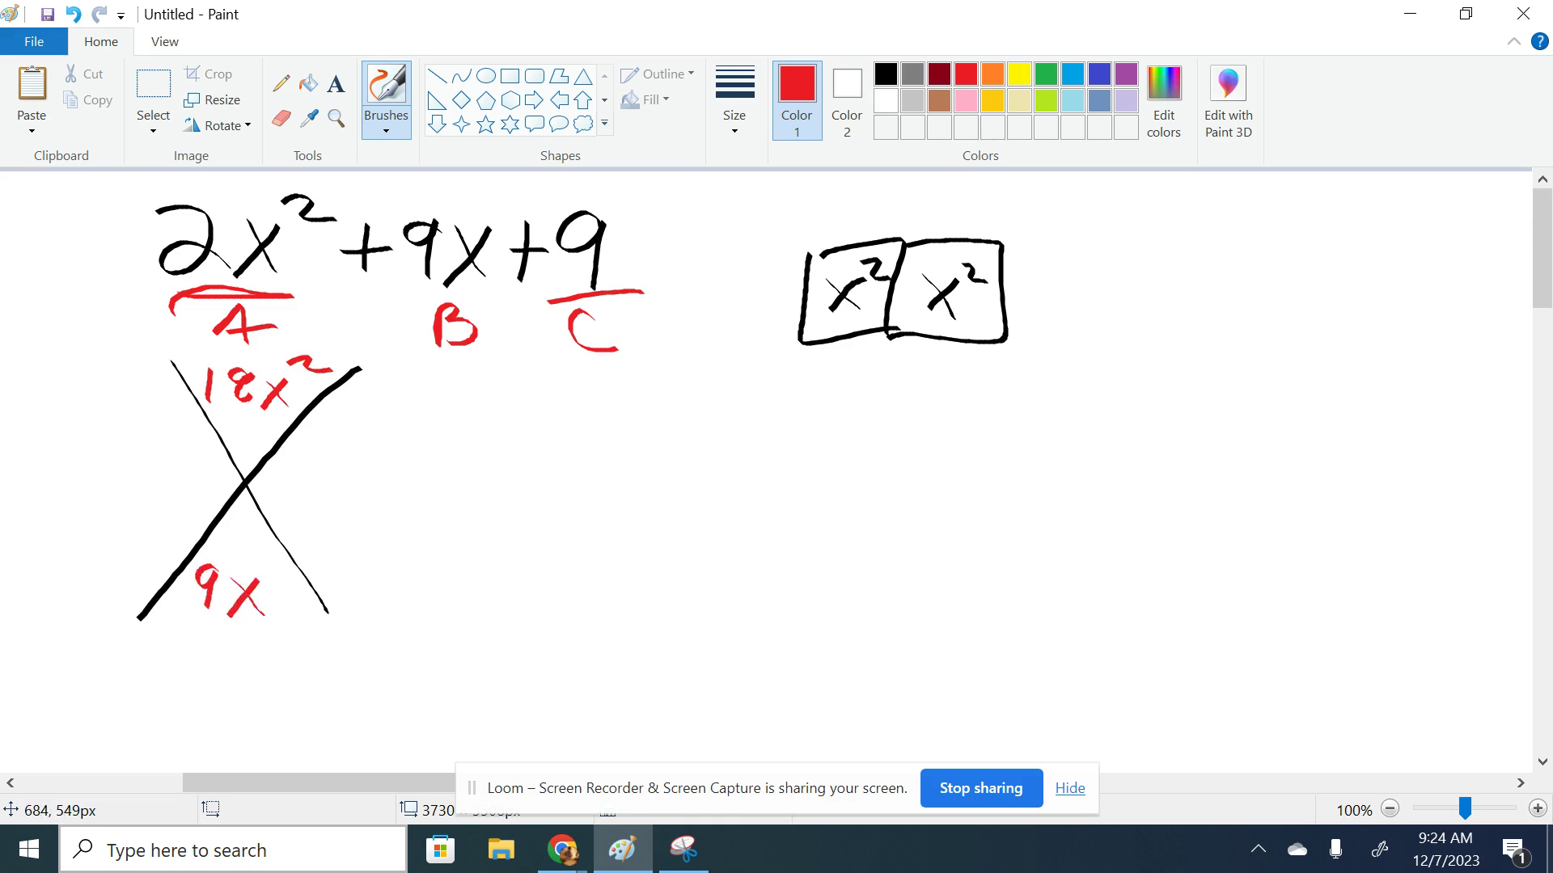
left_click(885, 76)
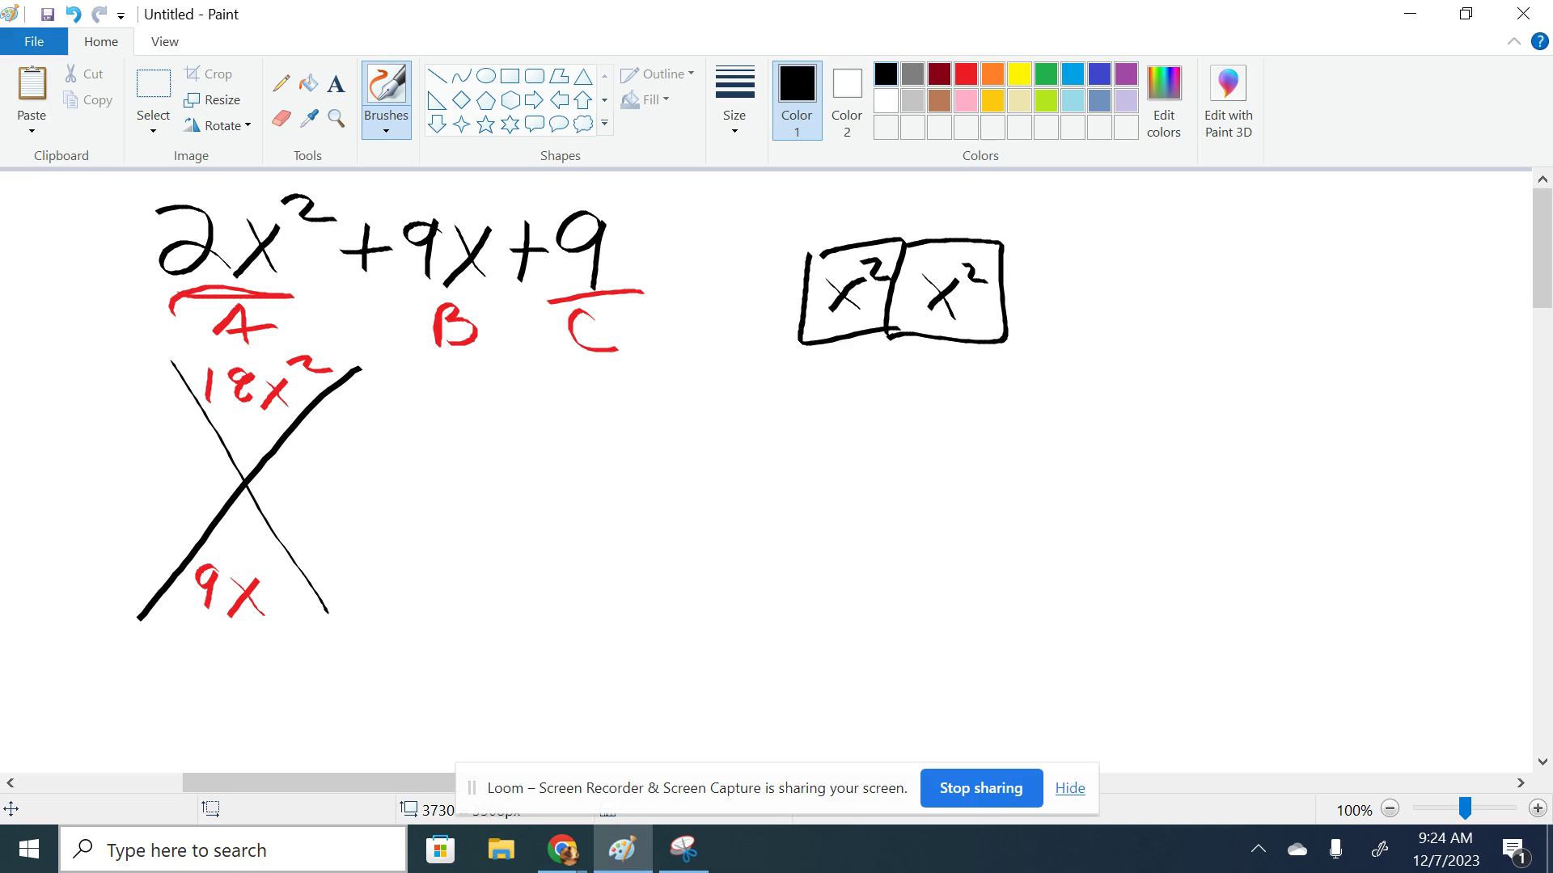
Write the factor pairs 1·18, 2·9 and 3·6, circling 3·6
left_click_drag(497, 380, 497, 420)
left_click(530, 404)
mouse_move(553, 386)
left_mouse_down()
mouse_move(552, 421)
mouse_move(592, 423)
left_mouse_up()
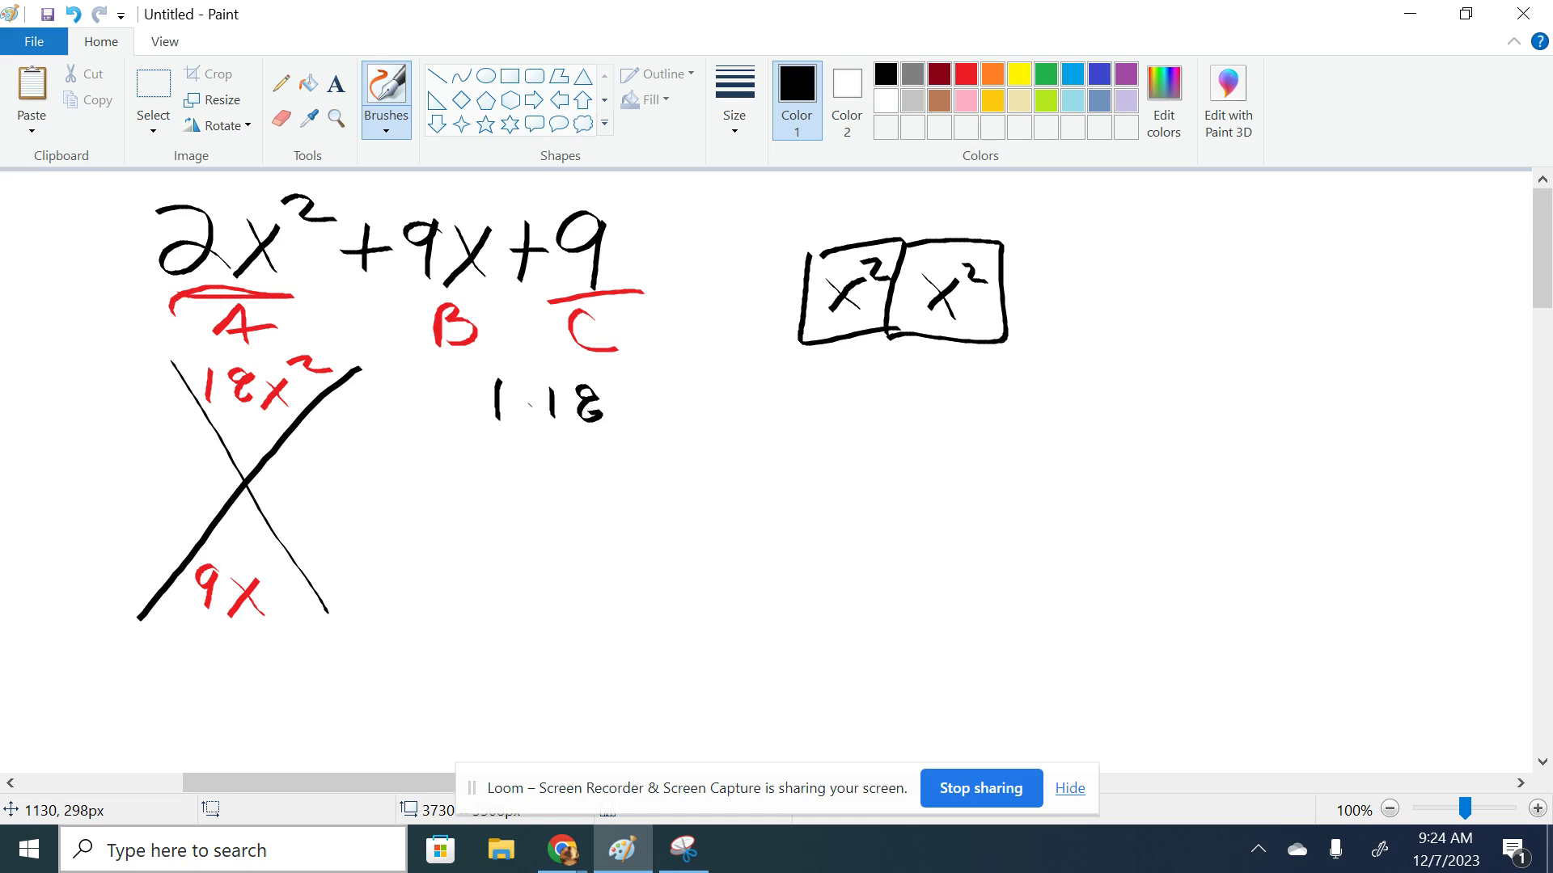
mouse_move(489, 446)
left_mouse_down()
mouse_move(522, 481)
mouse_move(594, 486)
left_mouse_up()
left_click(542, 458)
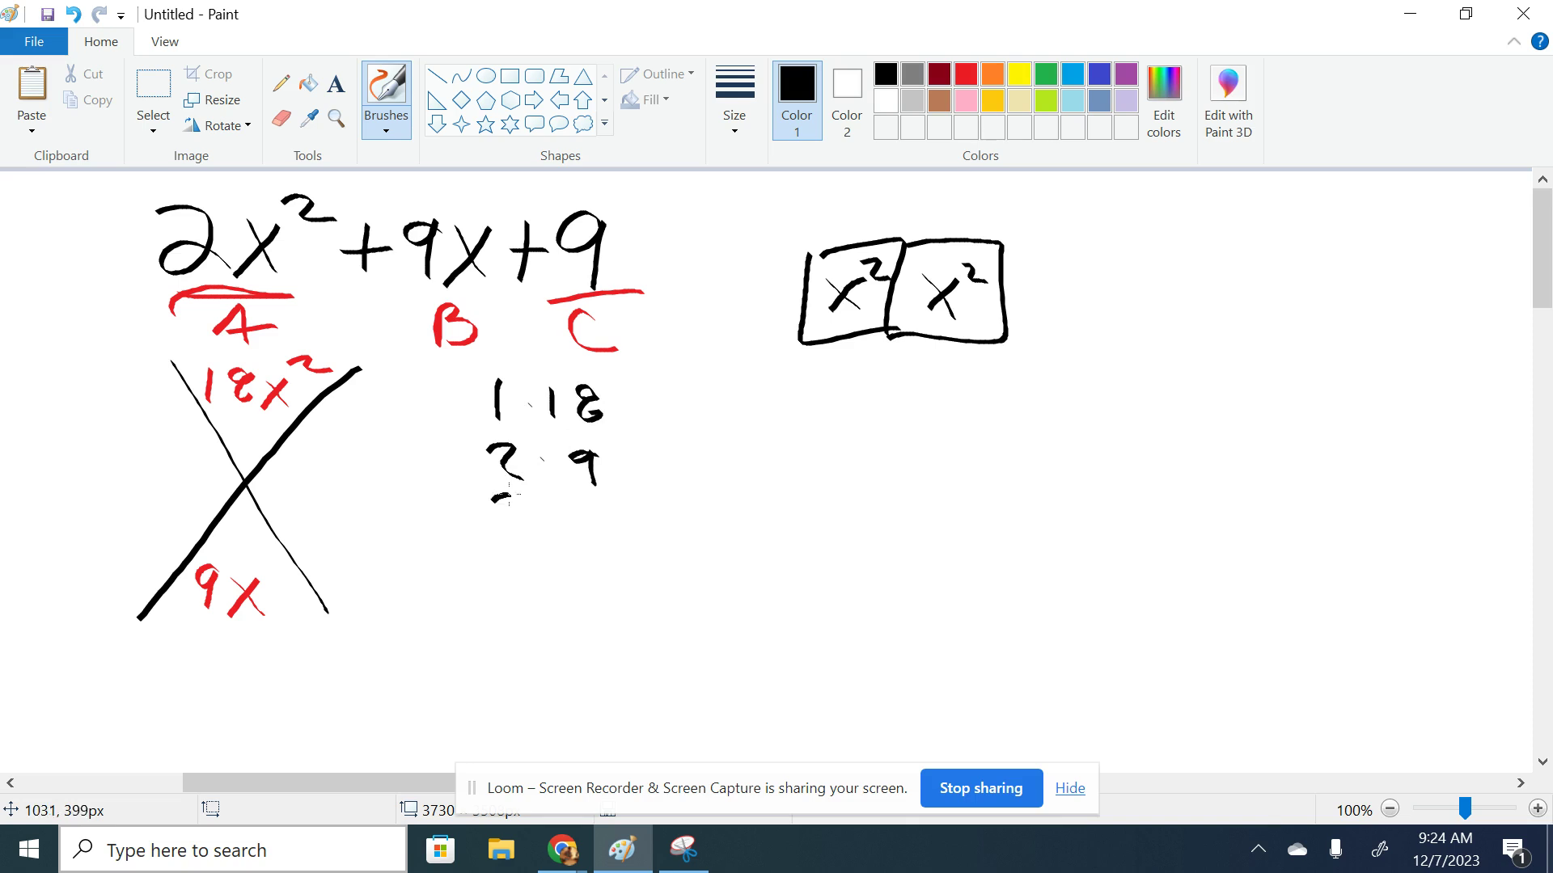
left_click_drag(490, 495, 486, 537)
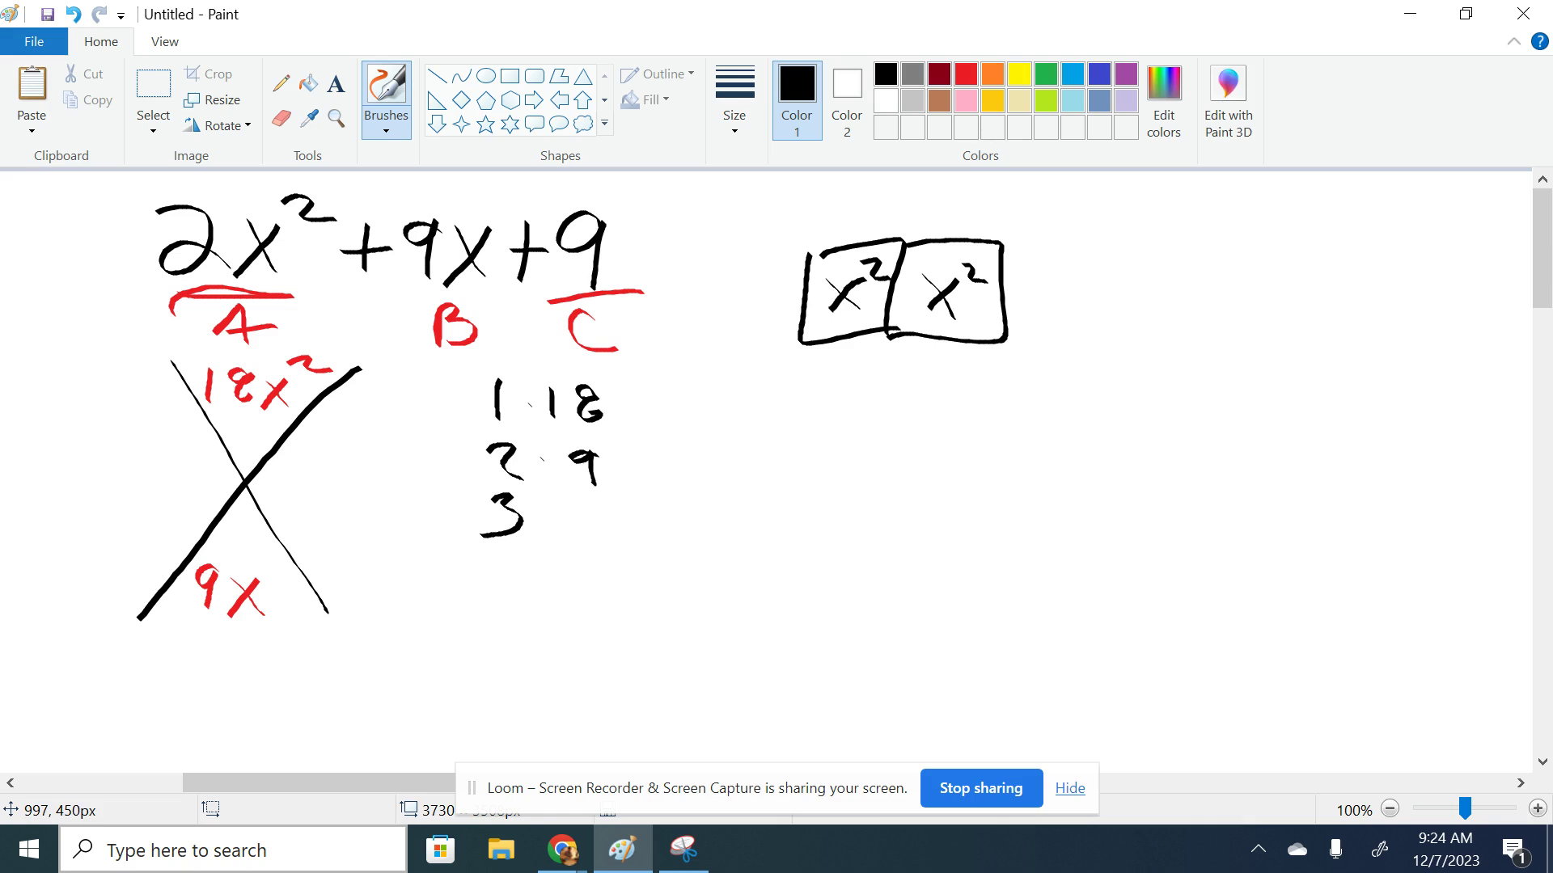
left_click(546, 515)
left_click_drag(591, 497, 581, 537)
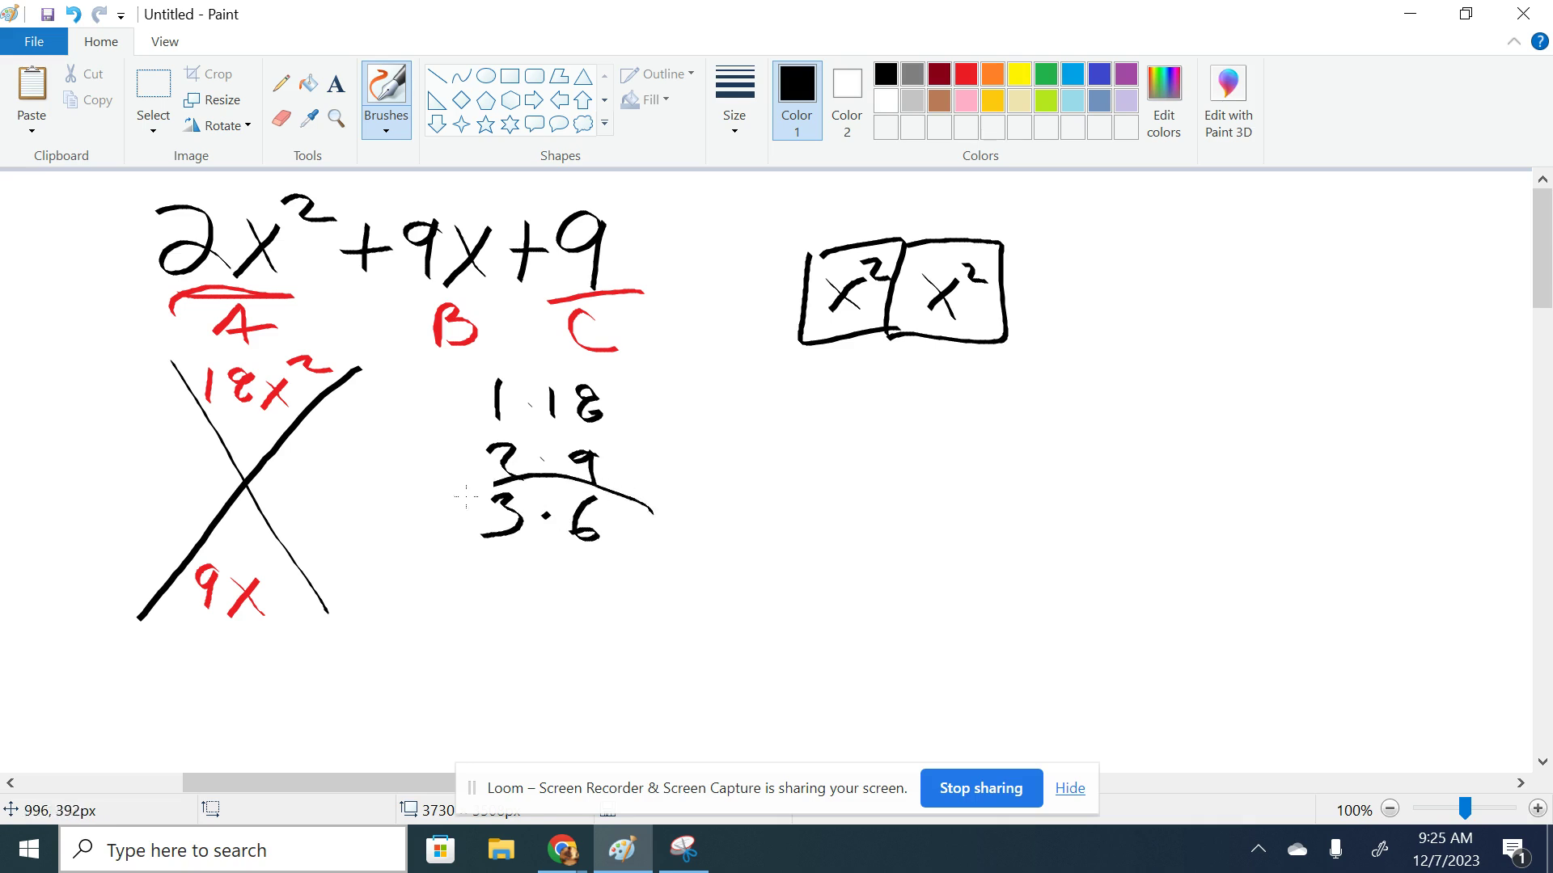
left_click_drag(641, 505, 643, 509)
Write 3x on the left and 6x on the right of the X
mouse_move(134, 455)
left_mouse_down()
mouse_move(152, 473)
mouse_move(122, 508)
left_mouse_up()
mouse_move(189, 463)
left_mouse_down()
mouse_move(207, 507)
mouse_move(171, 512)
left_mouse_up()
mouse_move(314, 463)
left_mouse_down()
mouse_move(304, 507)
mouse_move(365, 509)
mouse_move(327, 515)
left_mouse_up()
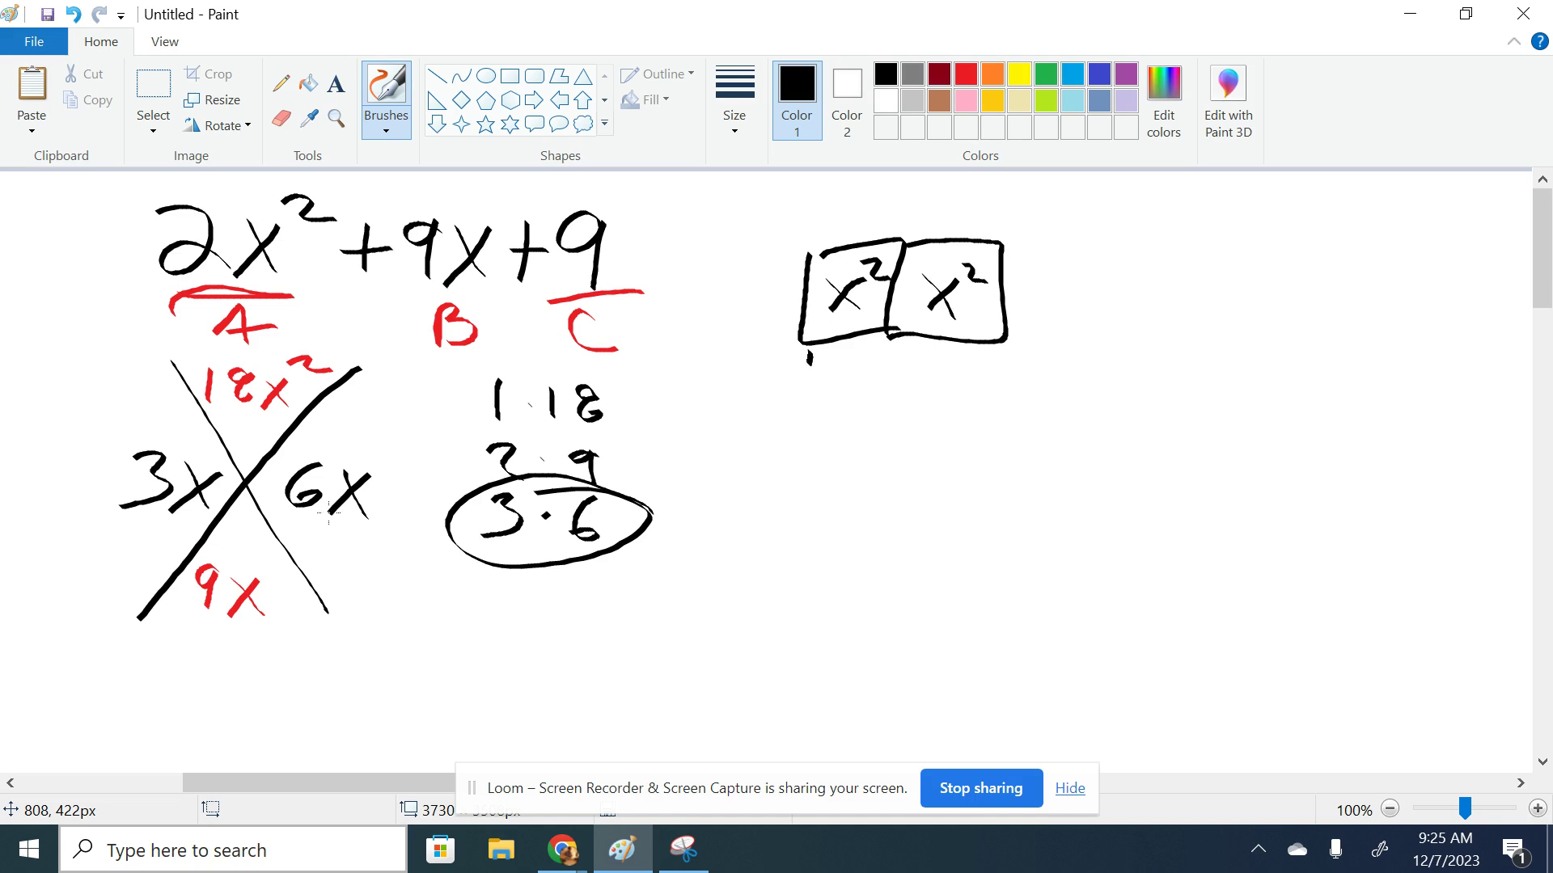
Draw divided x-strips below the x² tiles and a third column to their right
mouse_move(808, 357)
left_mouse_down()
mouse_move(808, 413)
mouse_move(871, 423)
mouse_move(1012, 421)
mouse_move(1012, 362)
left_mouse_up()
left_click_drag(895, 342, 898, 422)
left_click_drag(815, 361, 1008, 363)
left_click_drag(813, 391, 1014, 393)
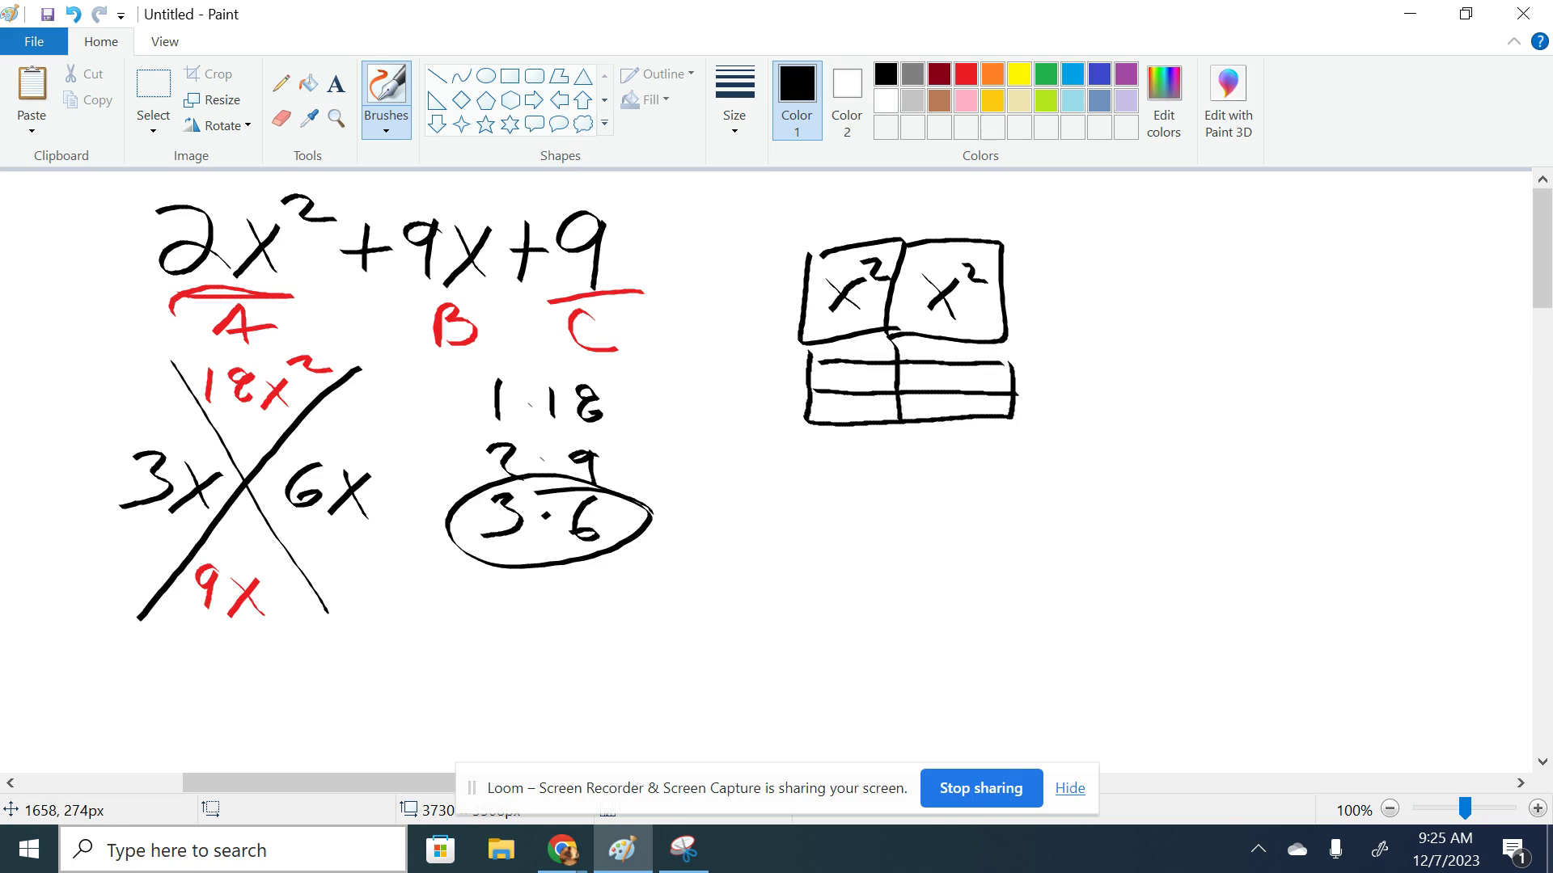
mouse_move(1010, 246)
left_mouse_down()
mouse_move(1086, 242)
mouse_move(1086, 328)
mouse_move(1009, 338)
mouse_move(1051, 291)
mouse_move(1060, 328)
left_mouse_up()
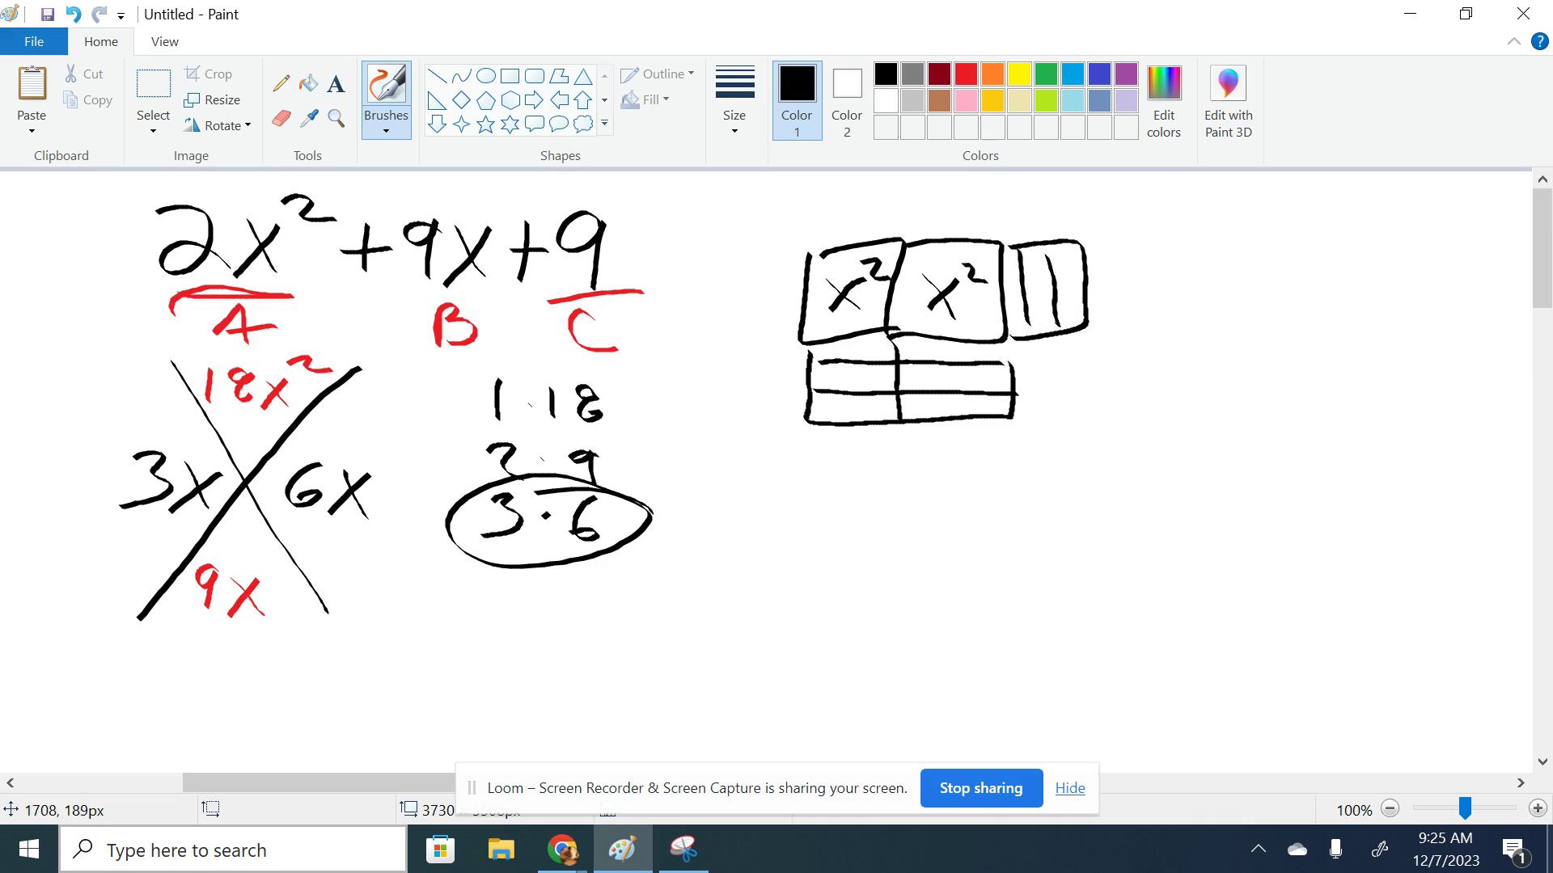
Circle 6x and draw an arrow from it to the tiles
mouse_move(365, 449)
left_mouse_down()
mouse_move(304, 485)
mouse_move(546, 655)
mouse_move(837, 451)
left_mouse_up()
left_click_drag(781, 495, 837, 452)
left_click_drag(838, 452, 856, 491)
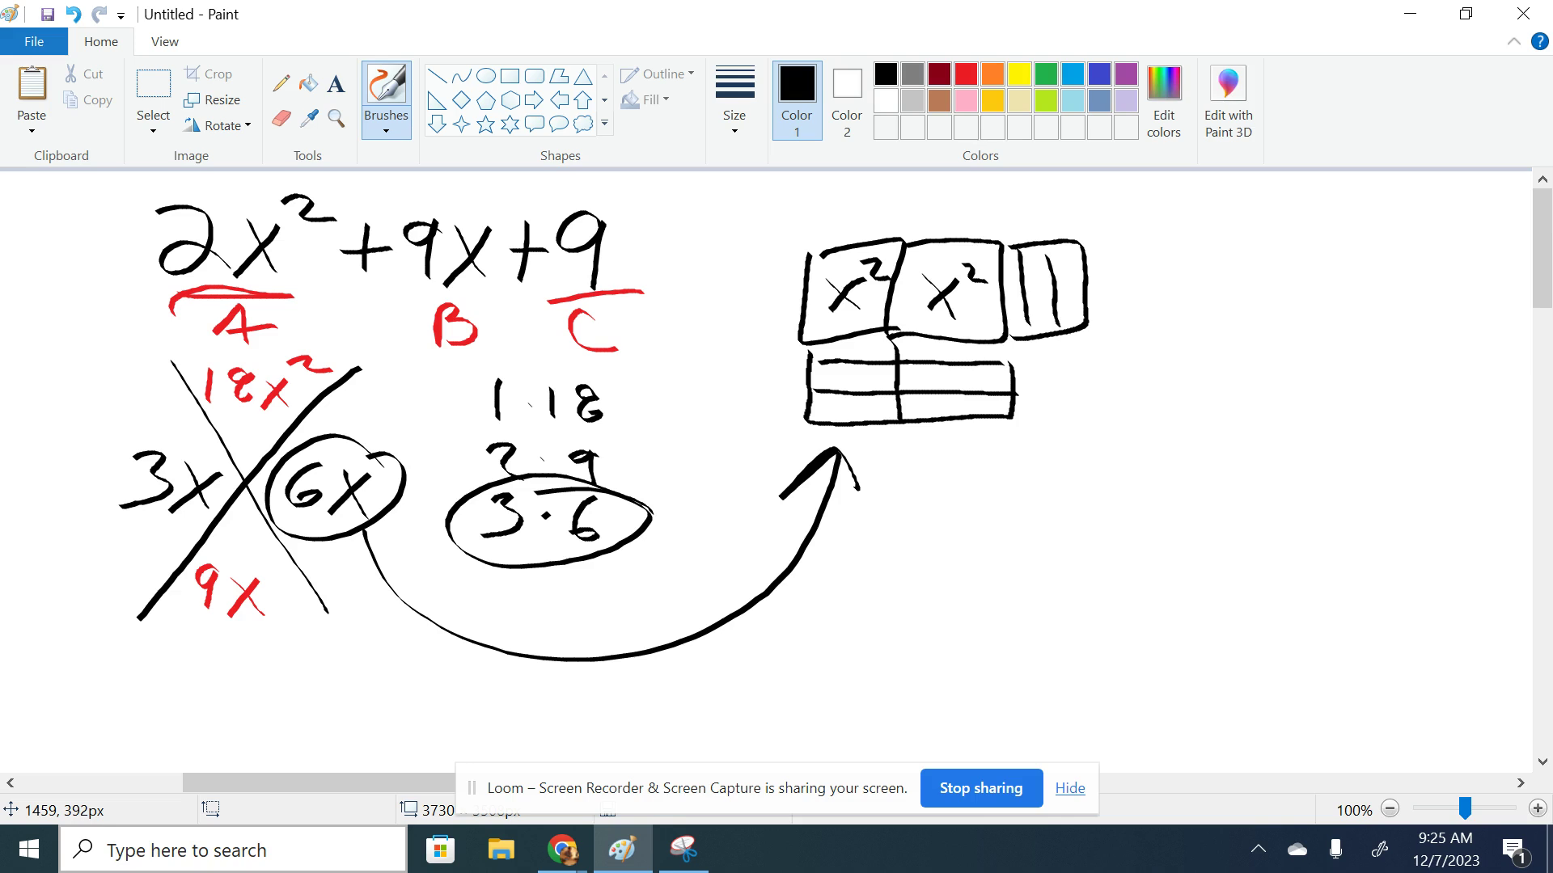
Add unit squares at the lower right of the tiles and circle the original polynomial
mouse_move(1025, 417)
left_mouse_down()
mouse_move(1104, 417)
mouse_move(1097, 328)
mouse_move(1026, 361)
mouse_move(1099, 362)
mouse_move(1104, 385)
mouse_move(1040, 423)
left_mouse_up()
left_click_drag(1065, 343, 1071, 418)
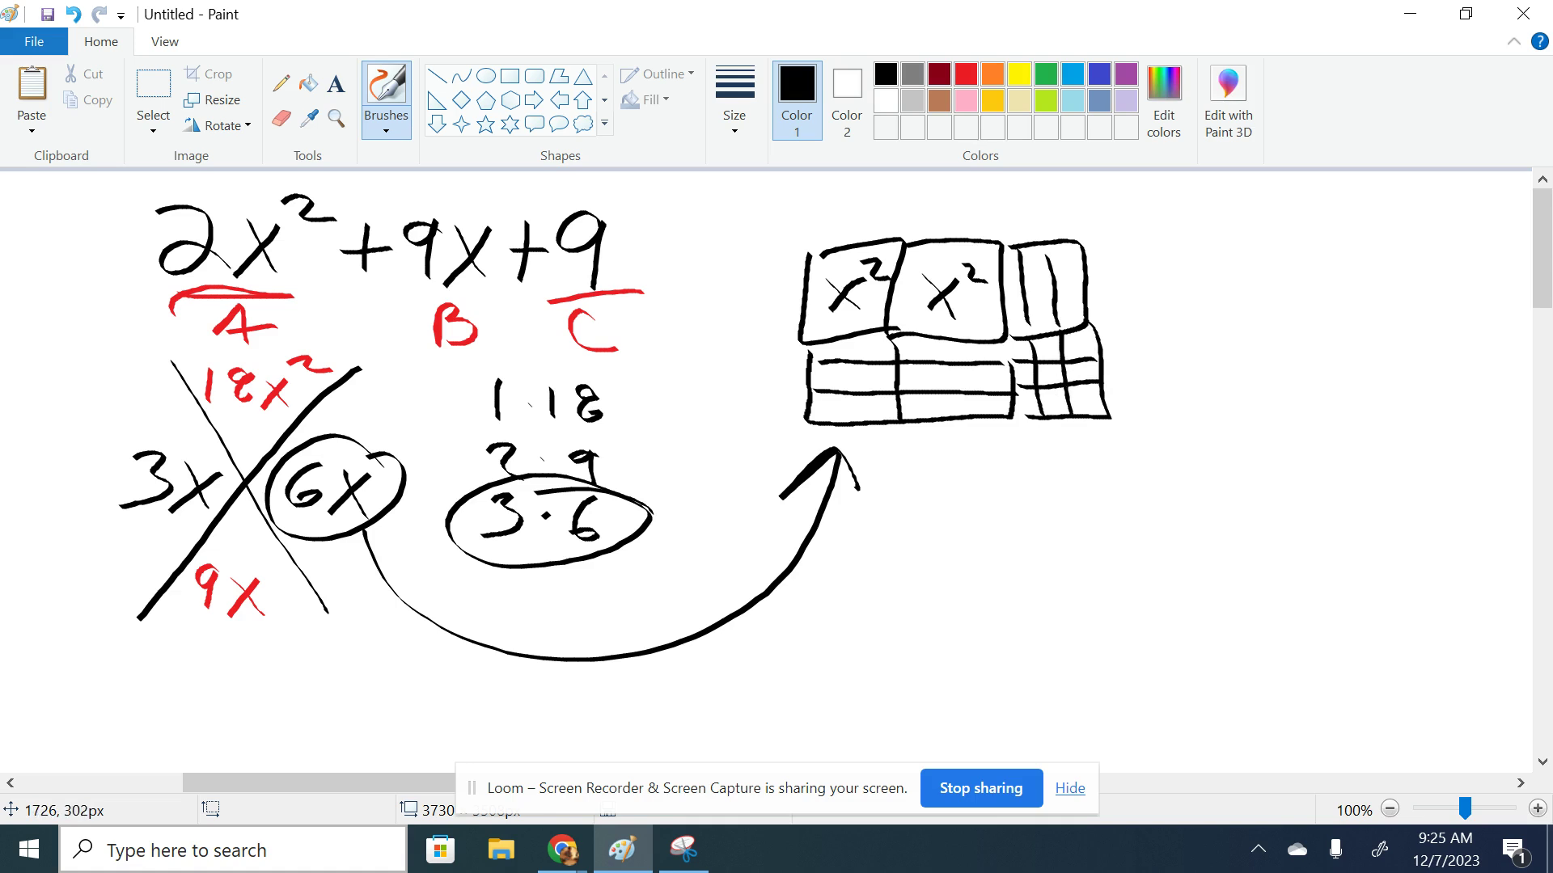
mouse_move(673, 230)
left_mouse_down()
mouse_move(146, 182)
mouse_move(522, 358)
mouse_move(607, 200)
left_mouse_up()
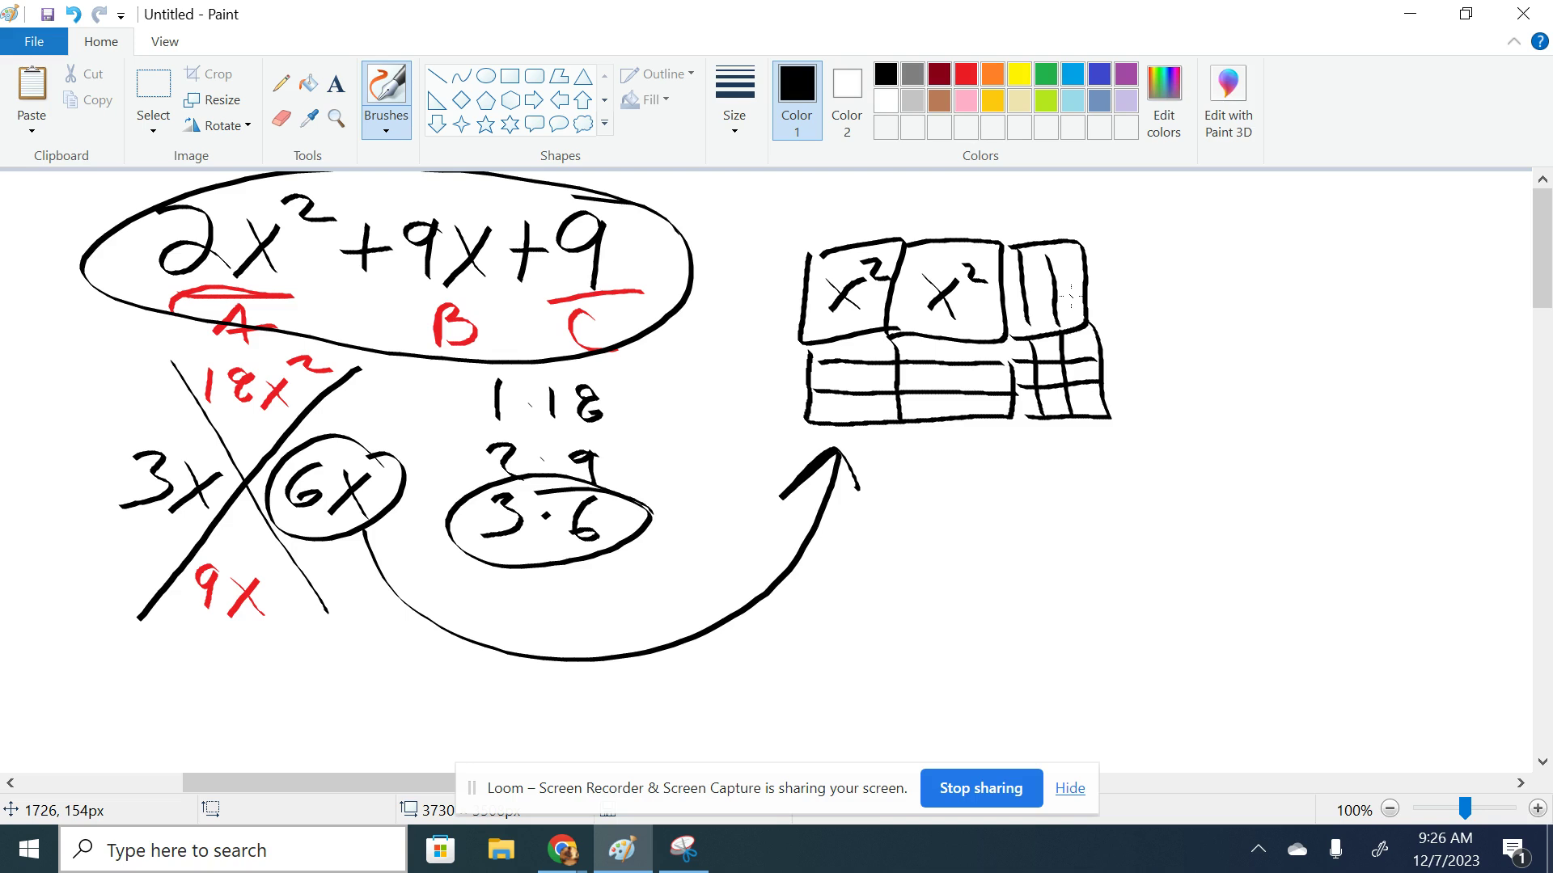
Label the rectangle's top sides x, x, 3 and its left sides x, 3
mouse_move(832, 202)
left_mouse_down()
mouse_move(848, 212)
mouse_move(840, 238)
left_mouse_up()
mouse_move(936, 201)
left_mouse_down()
mouse_move(964, 225)
mouse_move(934, 236)
left_mouse_up()
left_click_drag(1019, 194, 1018, 237)
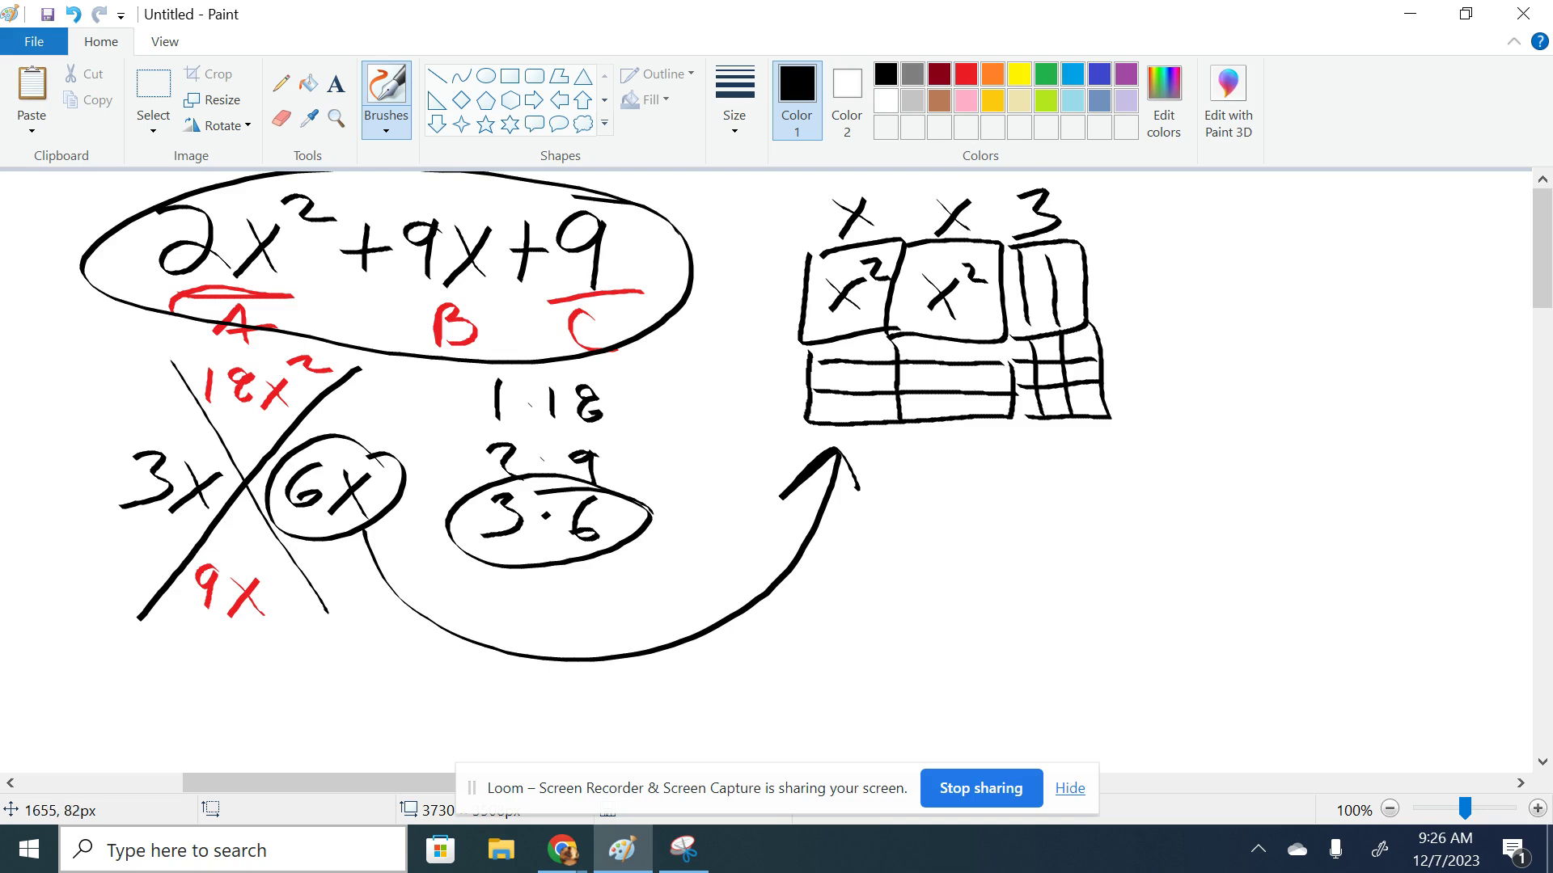
mouse_move(754, 282)
left_mouse_down()
mouse_move(782, 317)
mouse_move(747, 335)
mouse_move(754, 419)
left_mouse_up()
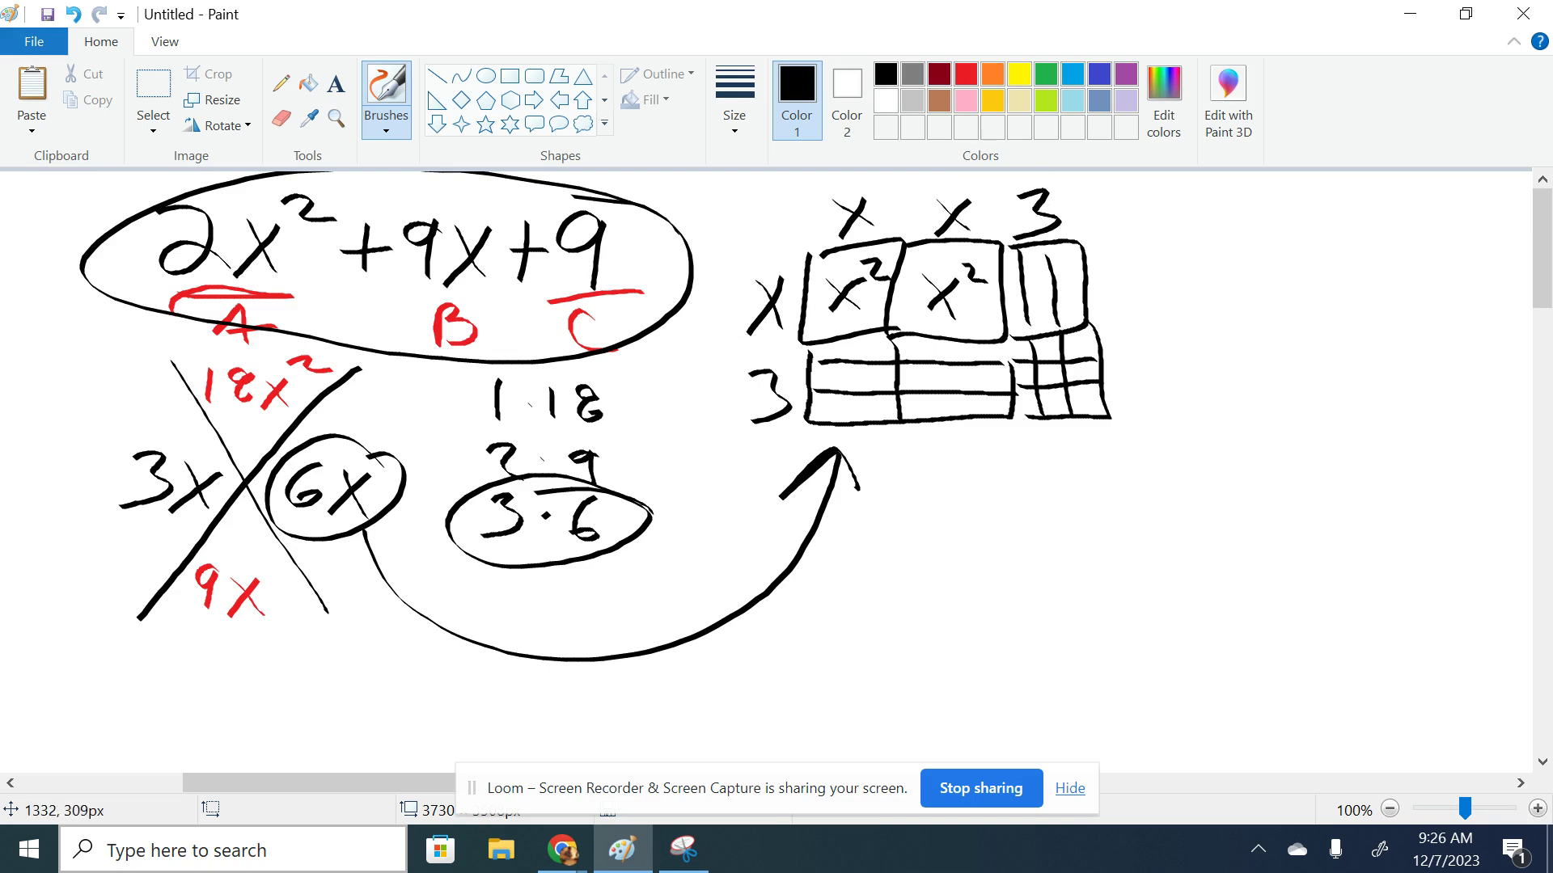
Write (2x+3)(x+3) below the tiles and circle it
mouse_move(960, 515)
left_mouse_down()
mouse_move(958, 583)
mouse_move(1061, 571)
left_mouse_up()
mouse_move(1060, 536)
left_mouse_down()
mouse_move(1022, 578)
mouse_move(1118, 549)
left_mouse_up()
mouse_move(1102, 529)
left_mouse_down()
mouse_move(1101, 573)
mouse_move(1136, 573)
left_mouse_up()
left_click_drag(1159, 507, 1177, 591)
left_click_drag(1249, 502, 1228, 588)
mouse_move(1273, 529)
left_mouse_down()
mouse_move(1315, 568)
mouse_move(1262, 587)
left_mouse_up()
left_click_drag(1349, 521, 1349, 577)
mouse_move(1333, 553)
left_mouse_down()
mouse_move(1370, 551)
mouse_move(1407, 590)
left_mouse_up()
left_click_drag(1420, 502, 1432, 614)
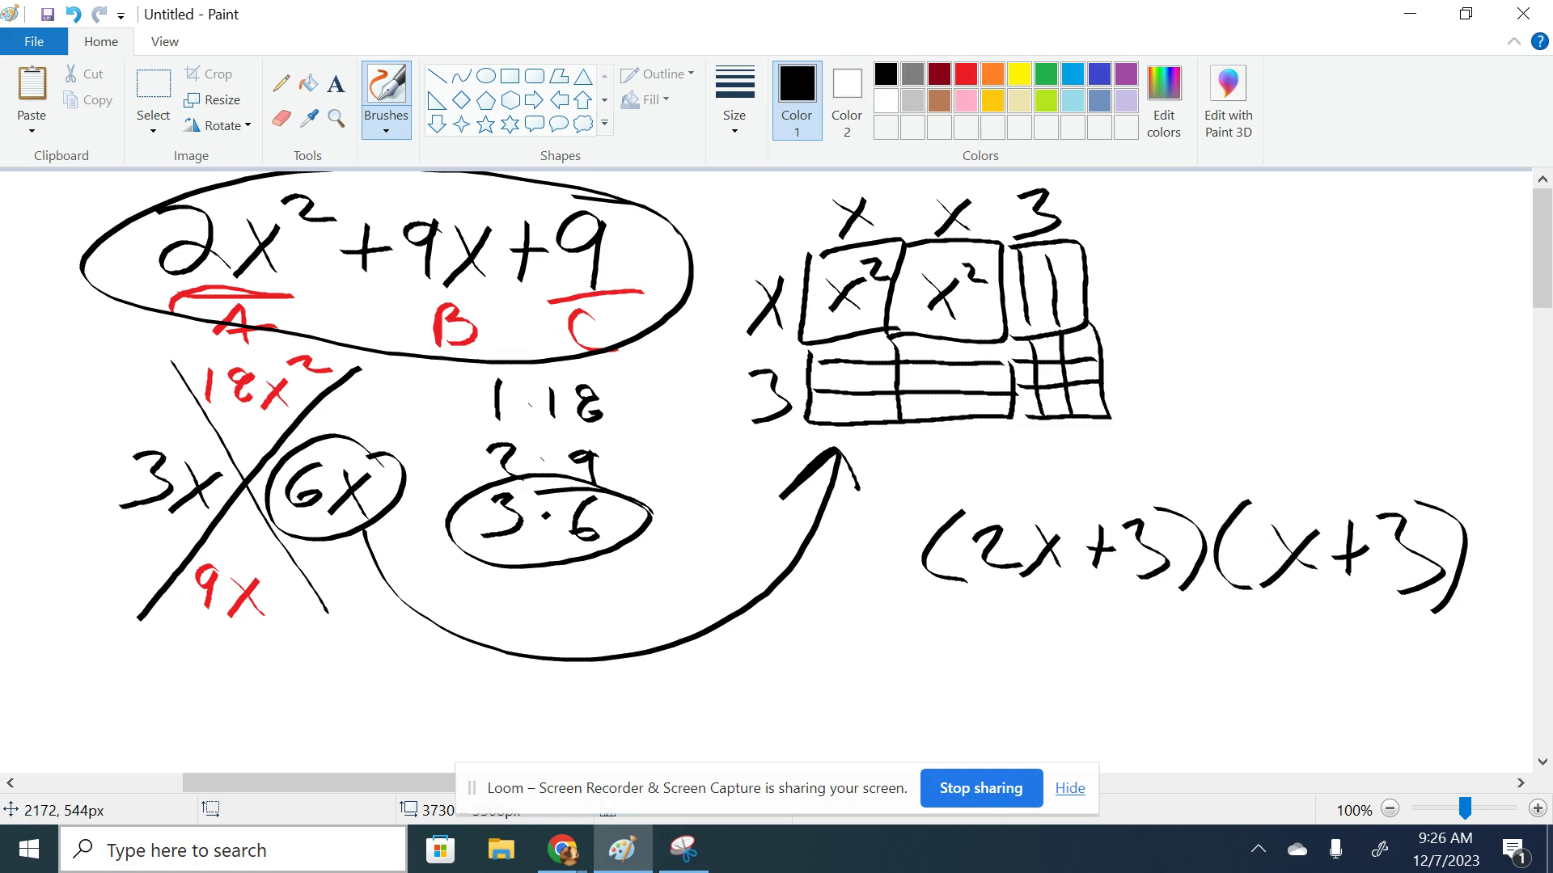
mouse_move(1379, 452)
left_mouse_down()
mouse_move(922, 692)
mouse_move(1522, 546)
mouse_move(1153, 438)
left_mouse_up()
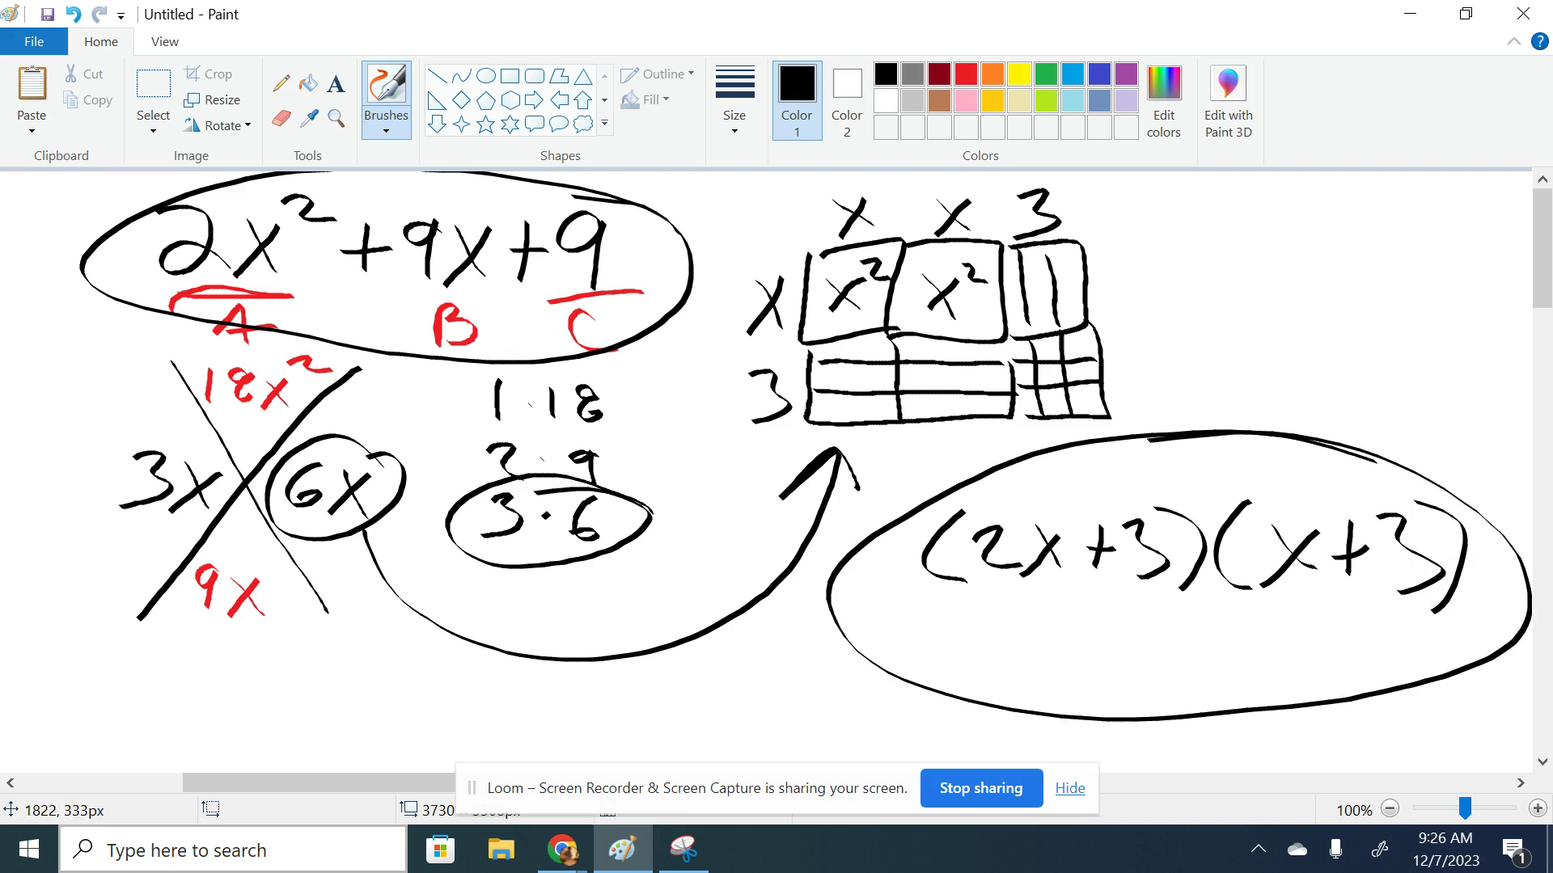
Draw a curve from the circled polynomial to the answer, mark both ends, and write L·W above the answer
mouse_move(670, 291)
left_mouse_down()
mouse_move(740, 534)
mouse_move(826, 587)
mouse_move(849, 571)
mouse_move(670, 364)
left_mouse_up()
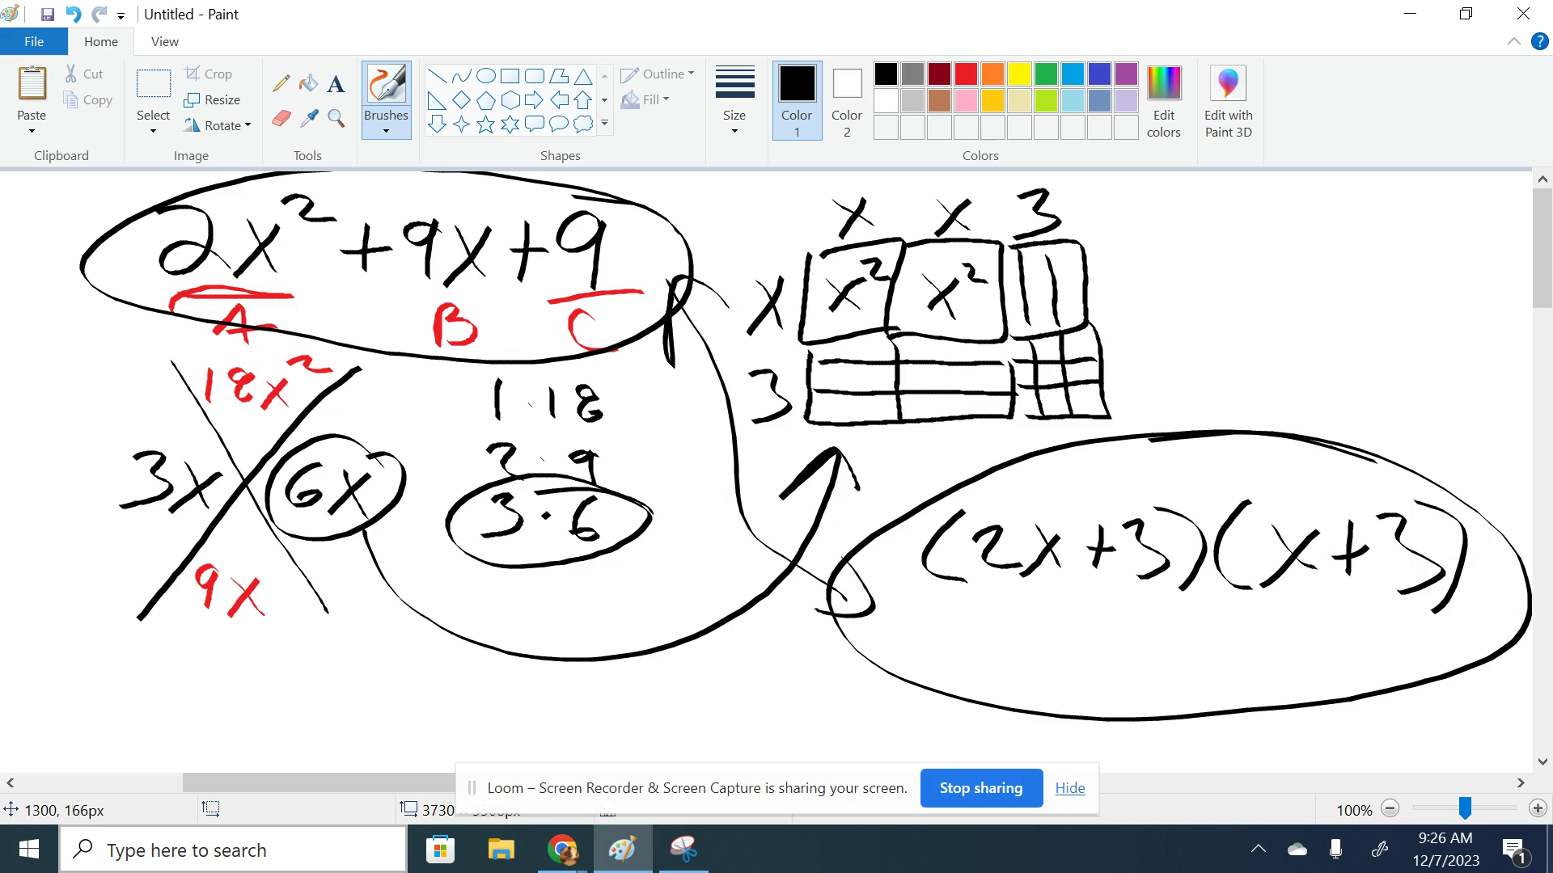
mouse_move(673, 242)
left_mouse_down()
mouse_move(728, 280)
mouse_move(679, 243)
left_mouse_up()
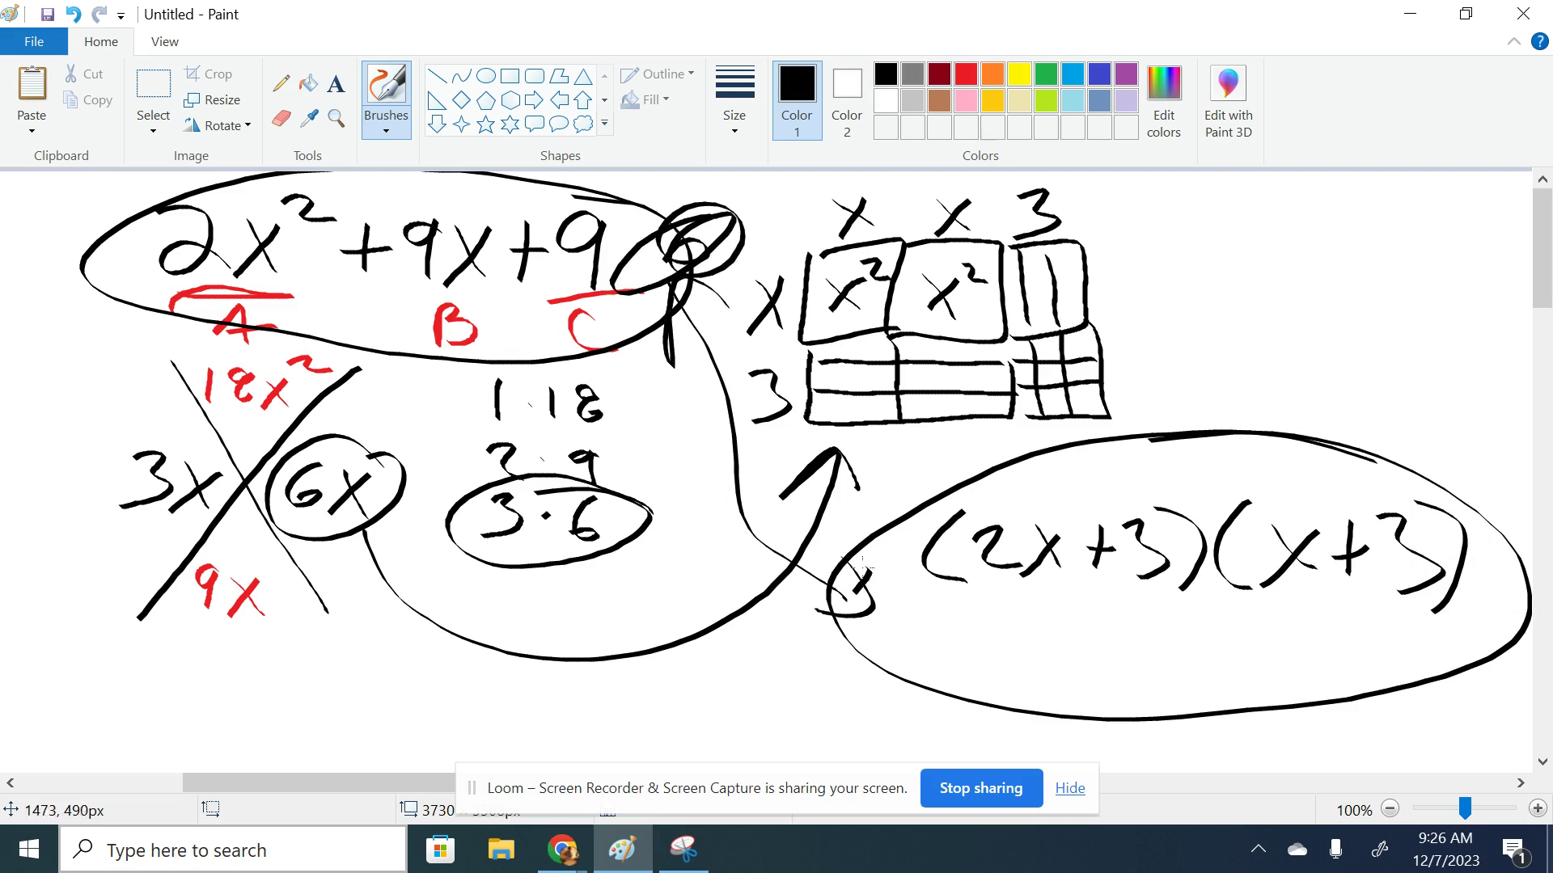
left_click_drag(856, 577, 830, 612)
mouse_move(1128, 390)
left_mouse_down()
mouse_move(1106, 480)
mouse_move(1243, 443)
left_mouse_up()
mouse_move(1295, 388)
left_mouse_down()
mouse_move(1298, 435)
mouse_move(1382, 404)
left_mouse_up()
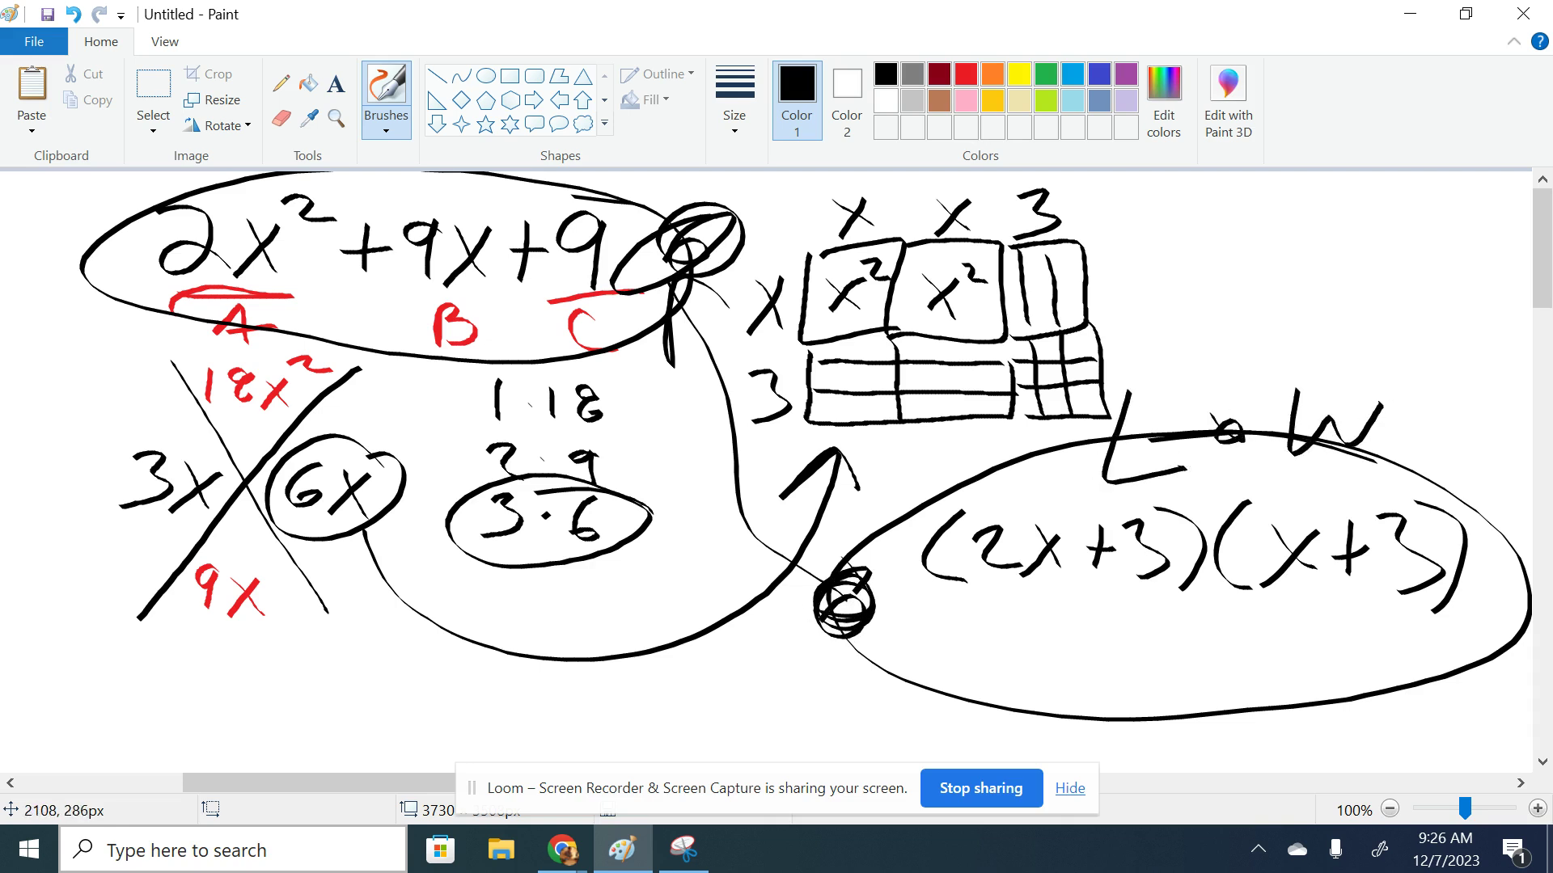